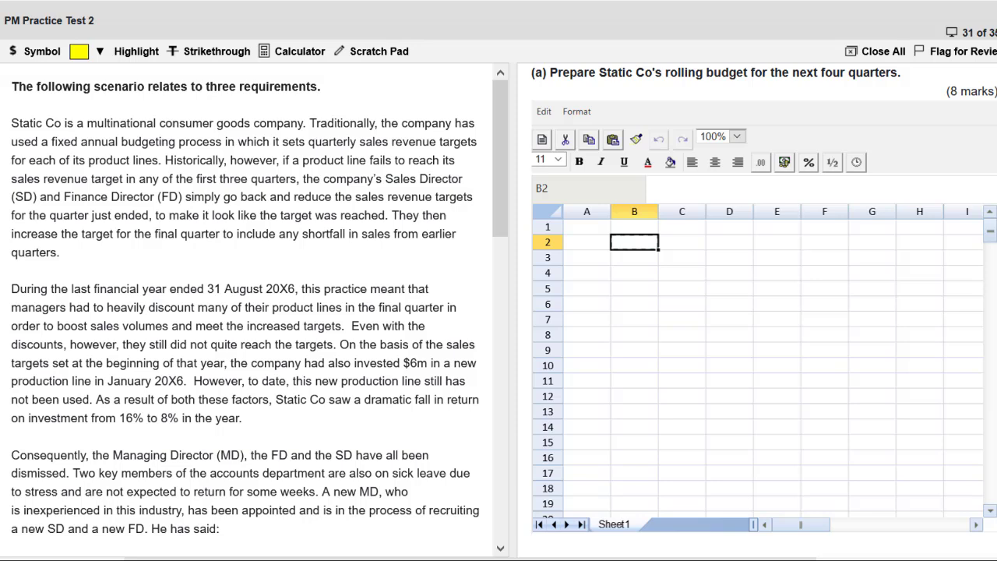
Scroll and widen the scenario pane until the original budget table with Revenue and Cost of sales shows
{"action": "mouse_move", "coordinate": [2, 50]}
{"action": "left_mouse_down"}
{"action": "mouse_move", "coordinate": [142, 8]}
{"action": "mouse_move", "coordinate": [19, 3]}
{"action": "left_mouse_up"}
{"action": "left_click_drag", "start_coordinate": [523, 58], "coordinate": [919, 54]}
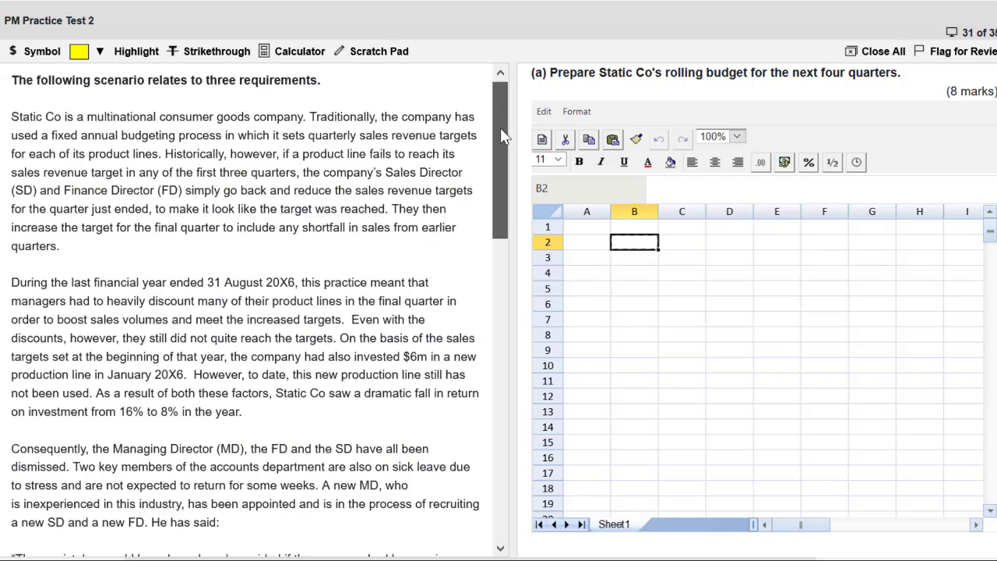
{"action": "left_click_drag", "start_coordinate": [502, 133], "coordinate": [549, 198]}
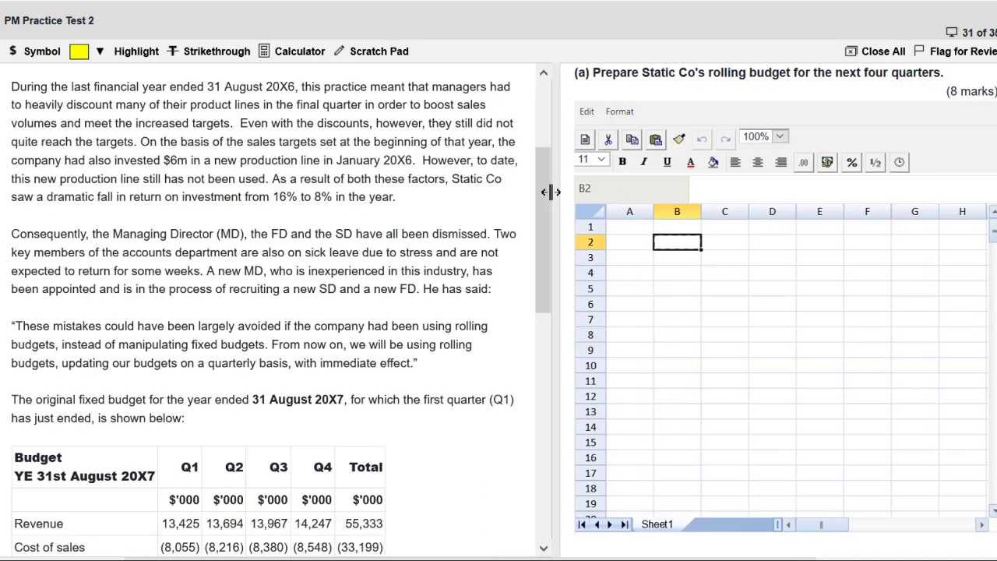
{"action": "left_click_drag", "start_coordinate": [552, 189], "coordinate": [585, 108]}
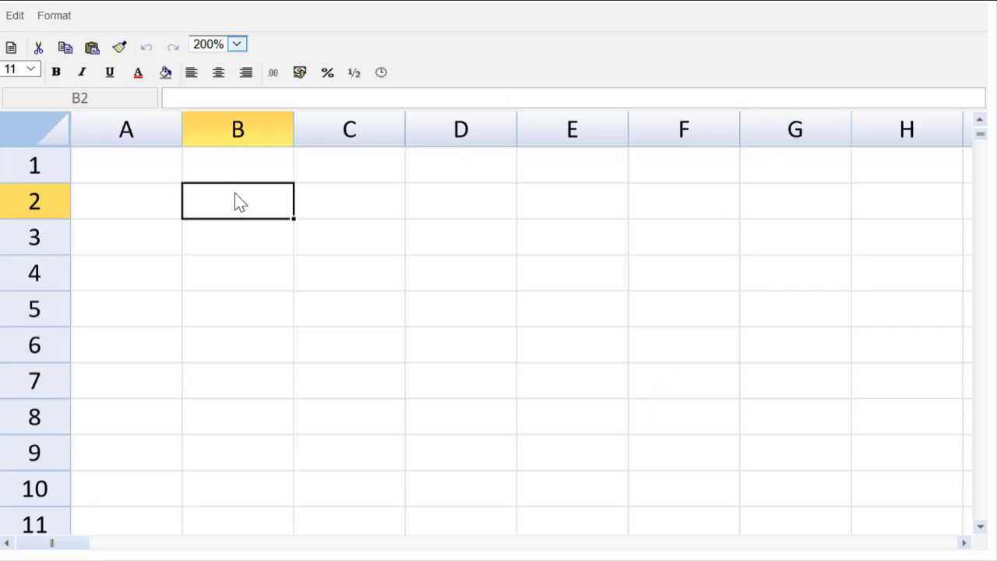
Enter the column headings Q1 Actual, Q2, Q3, Q4 and Q1 across cells B2 to F2
{"action": "left_click", "coordinate": [243, 271]}
{"action": "left_click", "coordinate": [252, 210]}
{"action": "type", "text": "Q1 Actual"}
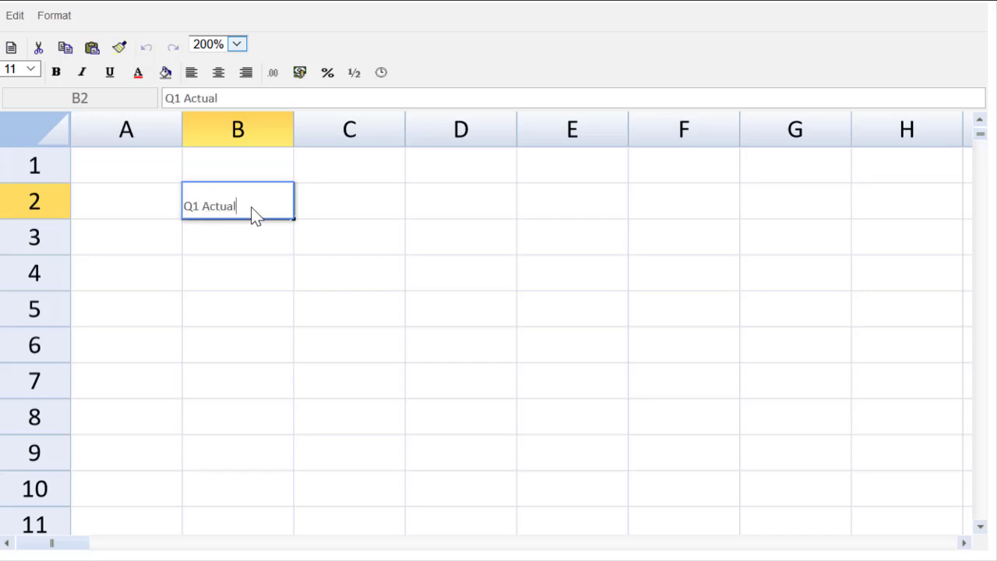
{"action": "key", "text": "Tab"}
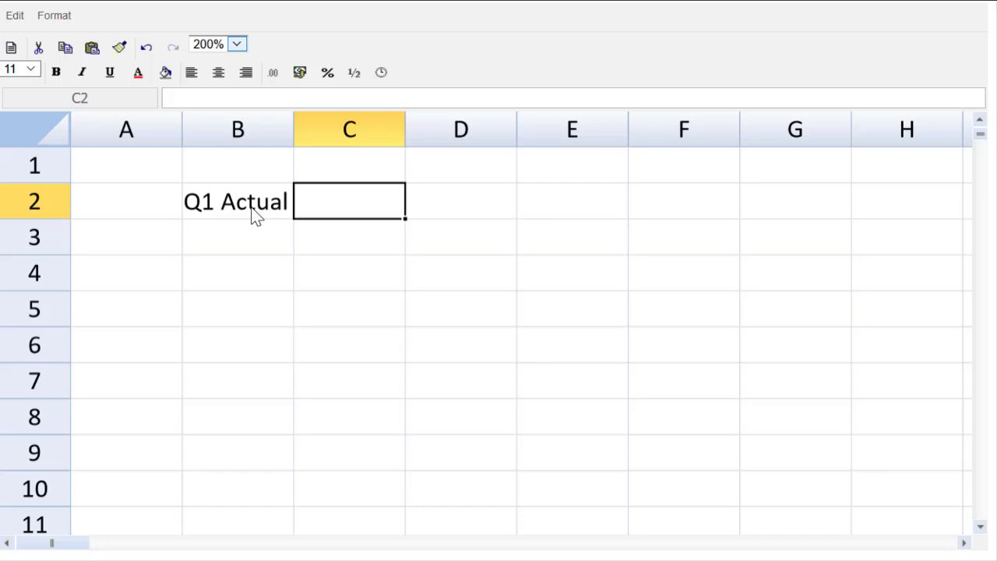
{"action": "type", "text": "Q2"}
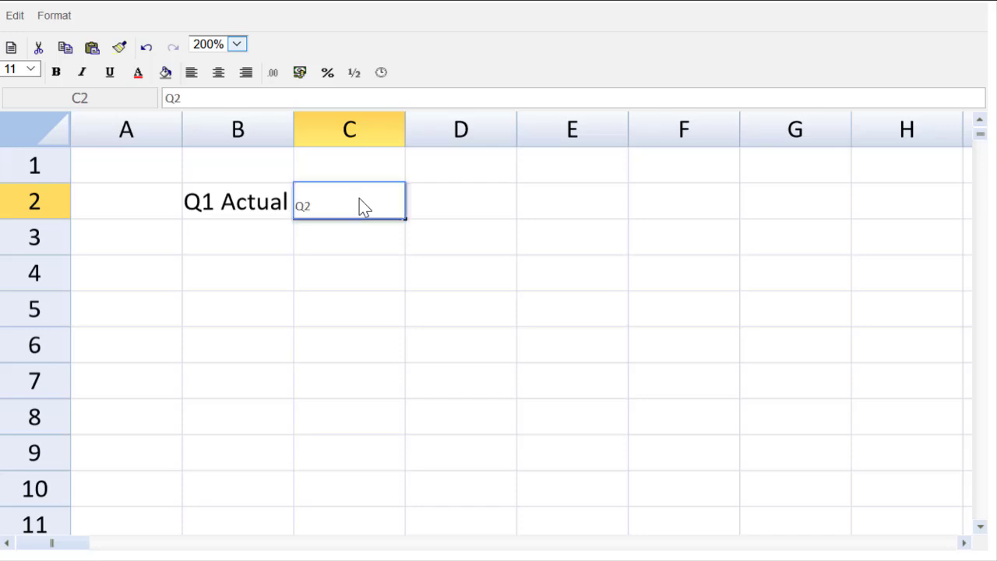
{"action": "key", "text": "Tab"}
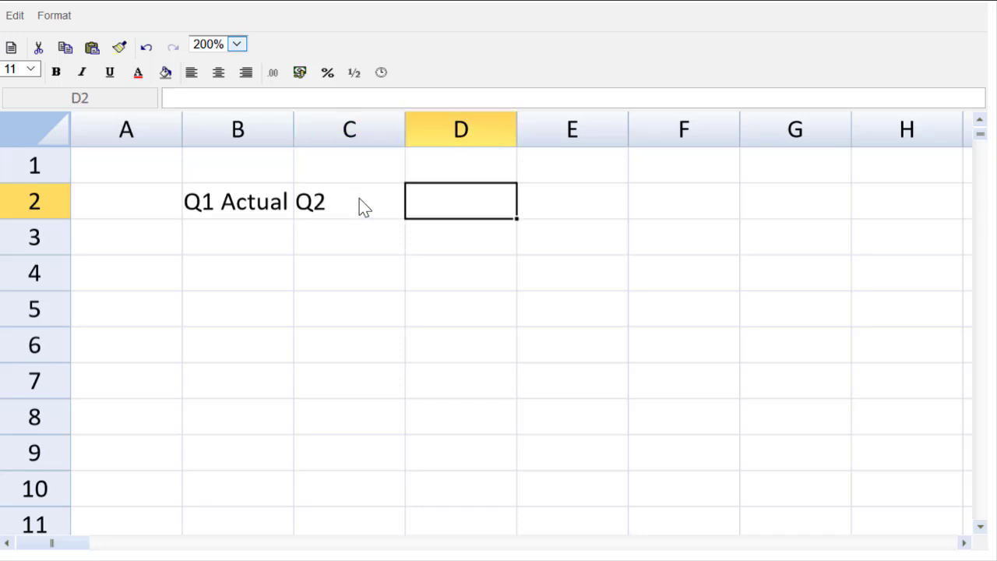
{"action": "type", "text": "Q3"}
{"action": "key", "text": "Tab"}
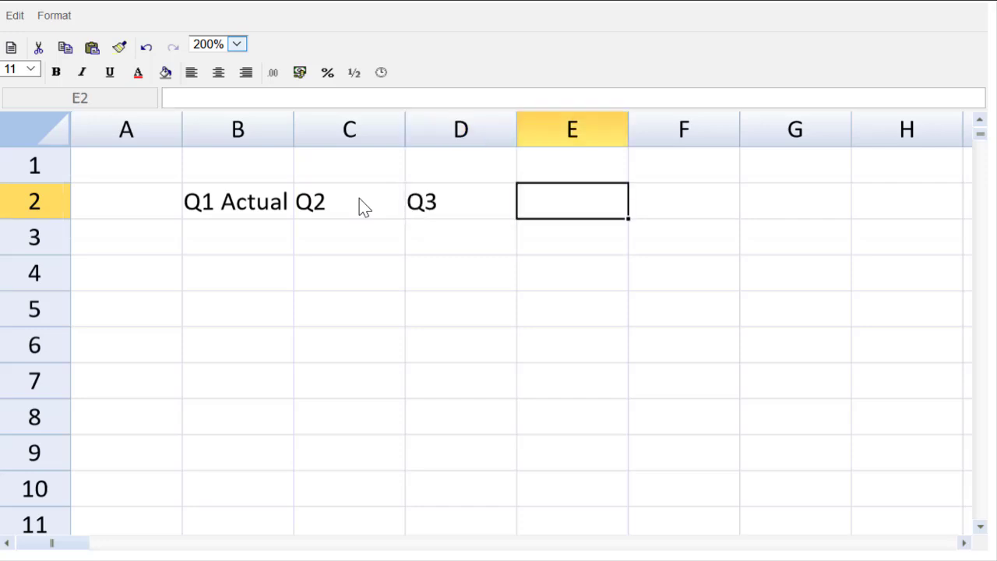
{"action": "type", "text": "Q4"}
{"action": "key", "text": "Tab"}
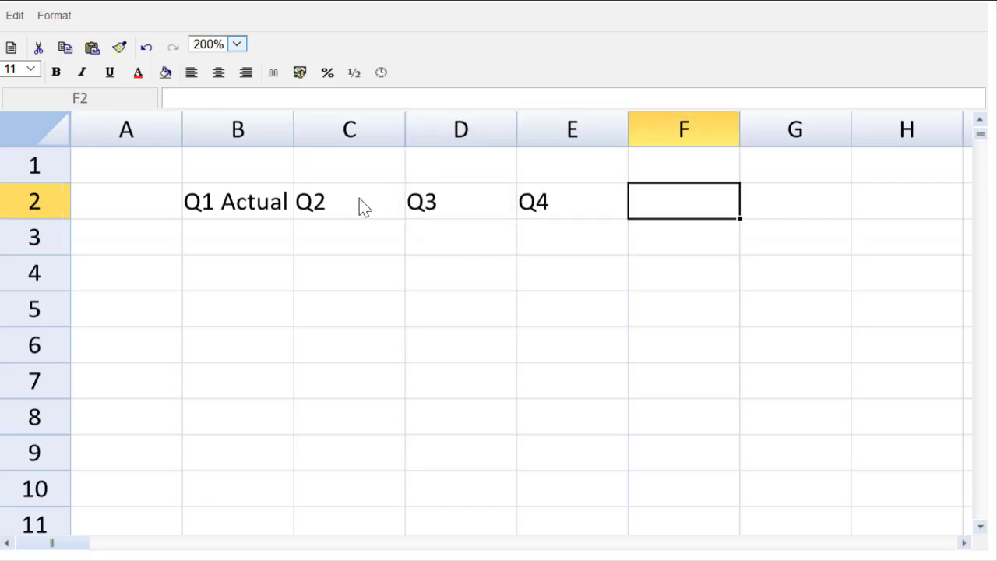
{"action": "type", "text": "Q1"}
{"action": "key", "text": "Return"}
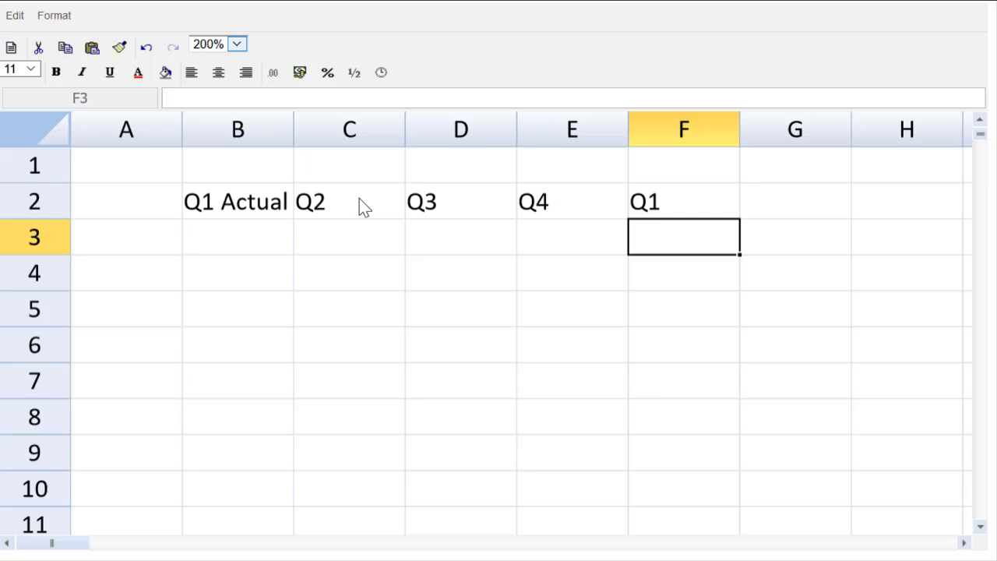
Label cells A3 to A5 as Sales, COS and GP
{"action": "left_click", "coordinate": [119, 249]}
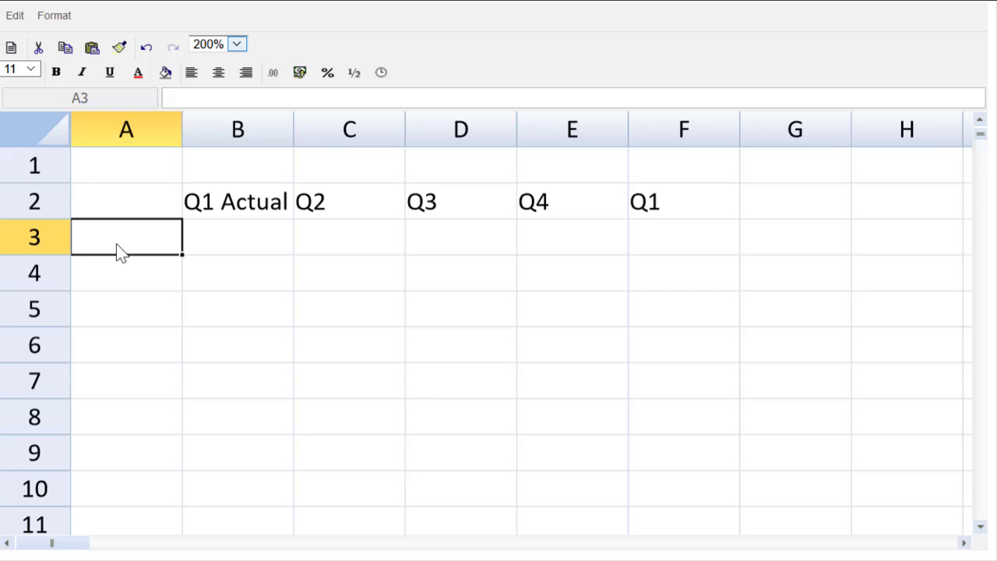
{"action": "type", "text": "SAles"}
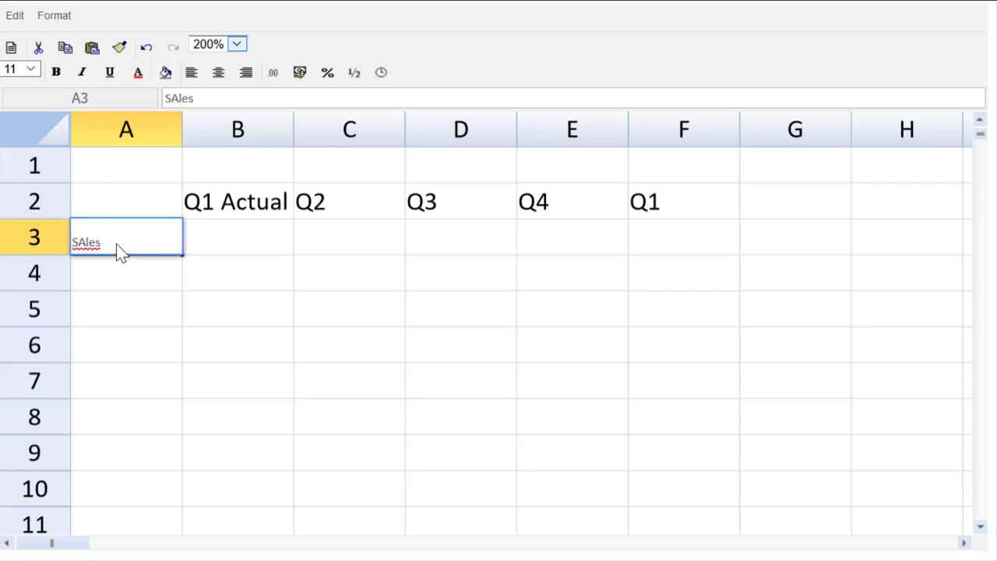
{"action": "key", "text": "Return"}
{"action": "left_click", "coordinate": [118, 249]}
{"action": "type", "text": "Sales"}
{"action": "key", "text": "Return"}
{"action": "type", "text": "COS"}
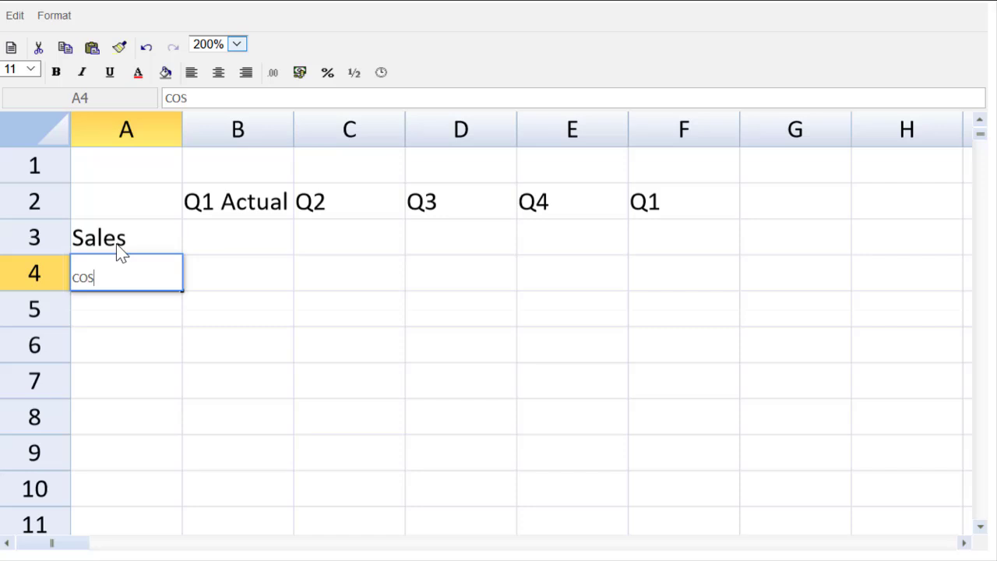
{"action": "key", "text": "Return"}
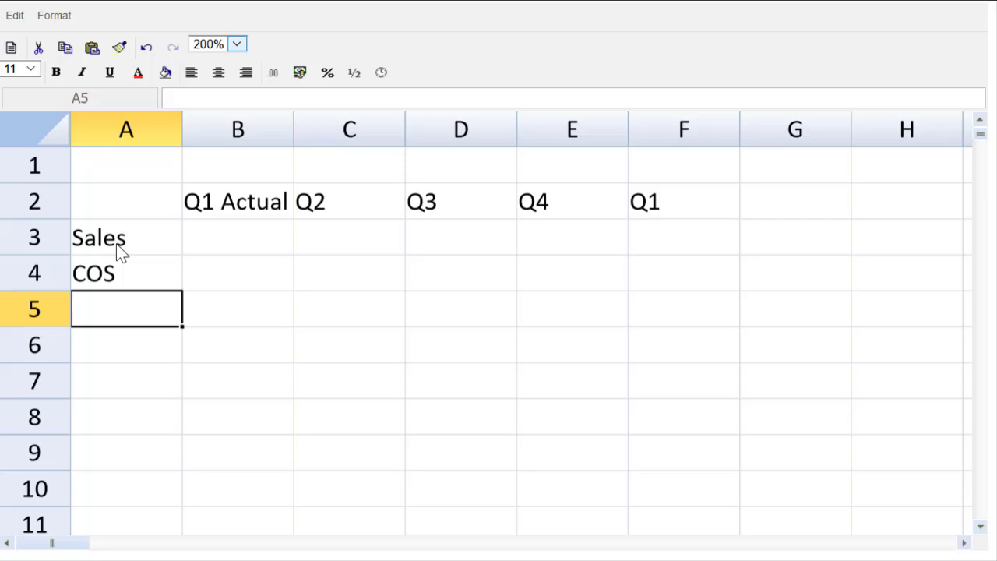
{"action": "type", "text": "c"}
{"action": "key", "text": "BackSpace"}
{"action": "type", "text": "GP"}
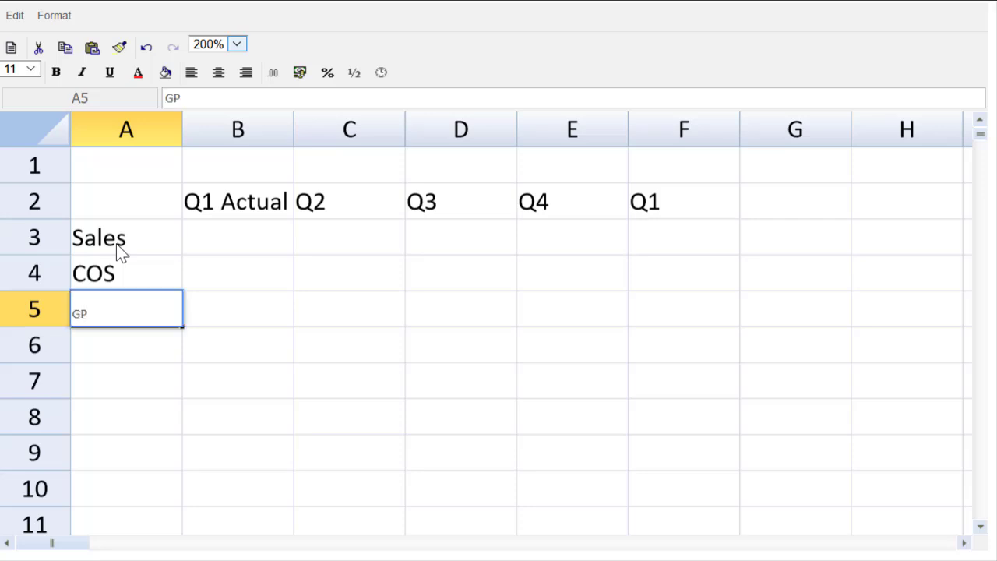
{"action": "key", "text": "Return"}
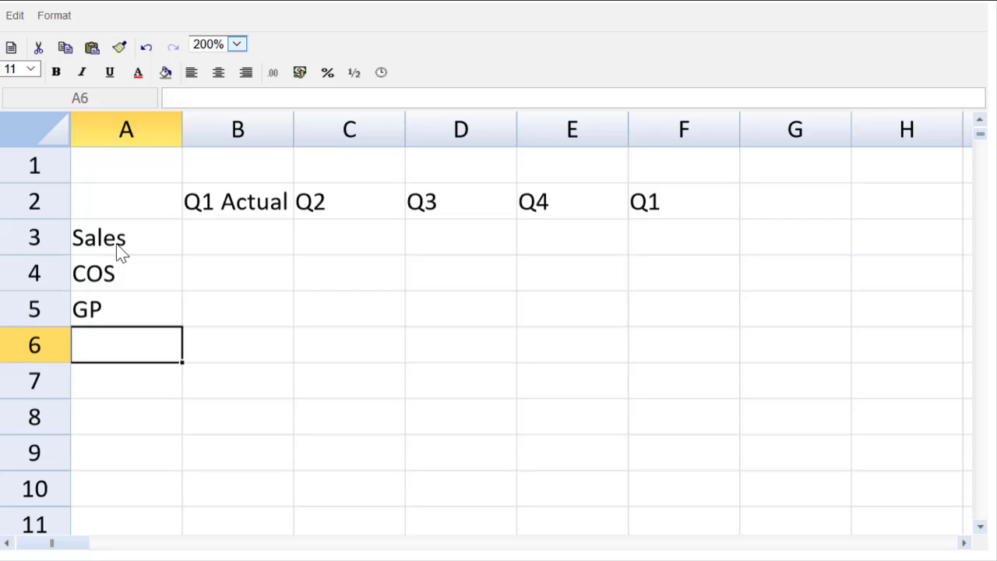
Label cells A6 to A8 as Distribution costs, Admin costs and Operating profit
{"action": "type", "text": "Distribution"}
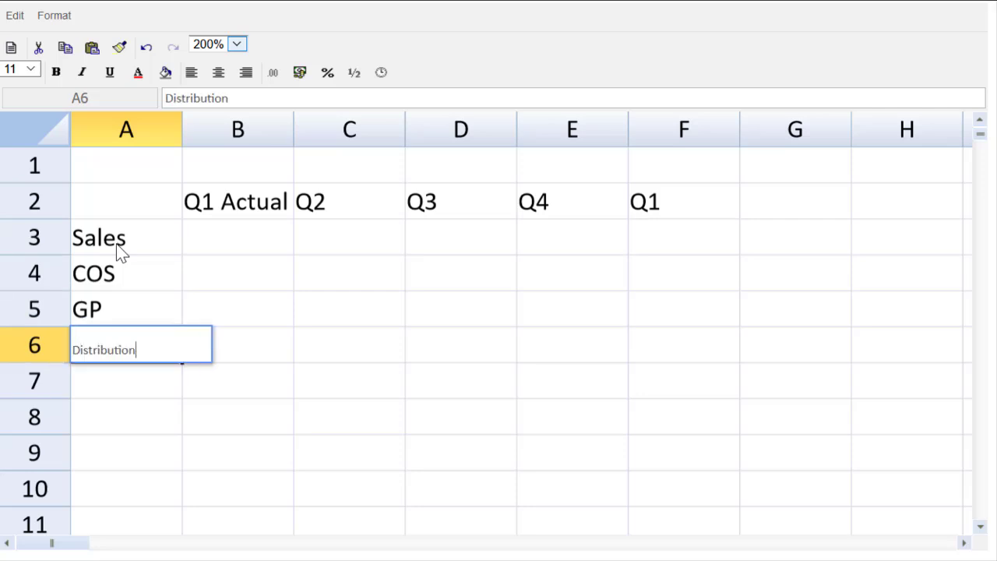
{"action": "type", "text": " cos"}
{"action": "key", "text": "BackSpace"}
{"action": "type", "text": "costs"}
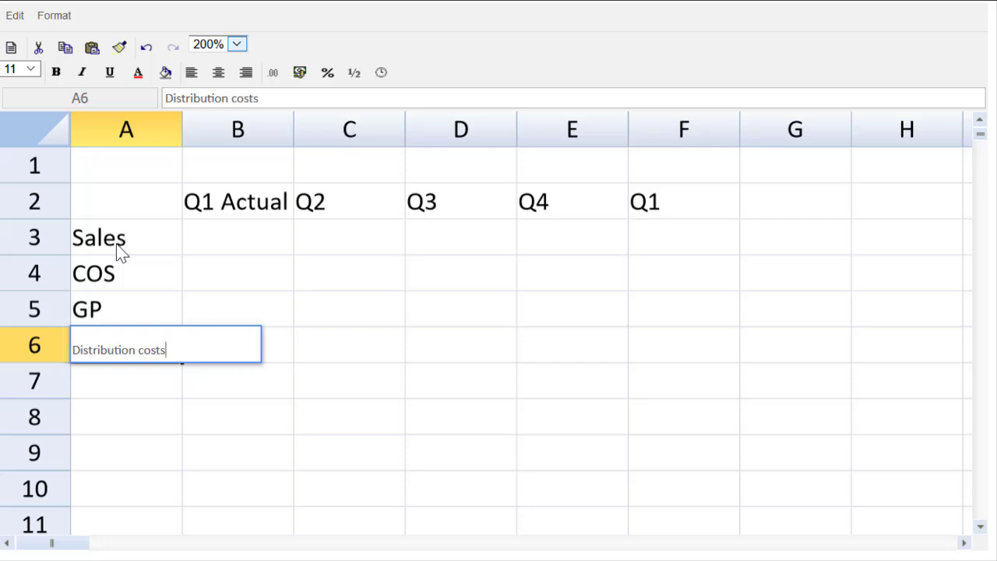
{"action": "key", "text": "Return"}
{"action": "type", "text": "Ad"}
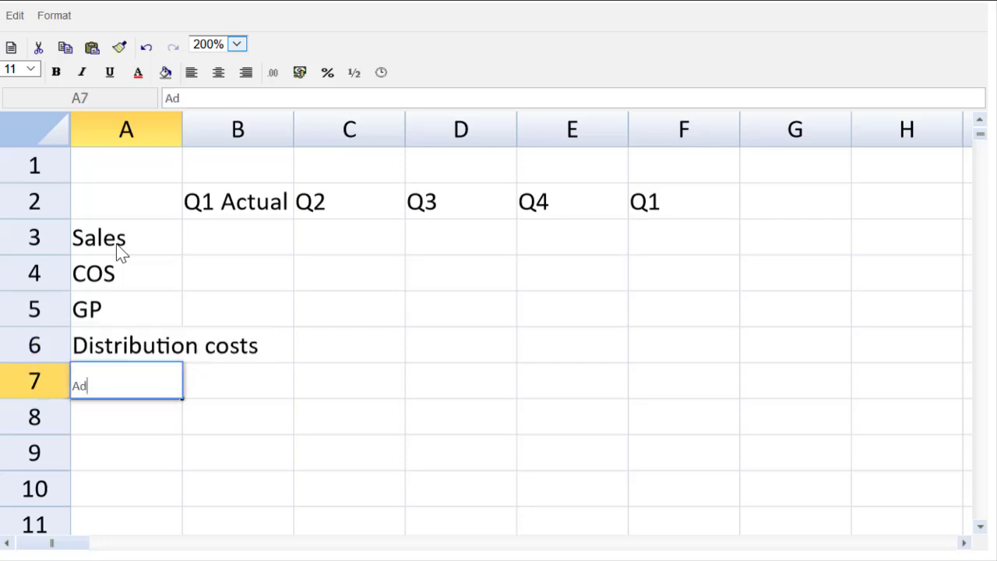
{"action": "type", "text": "min costs"}
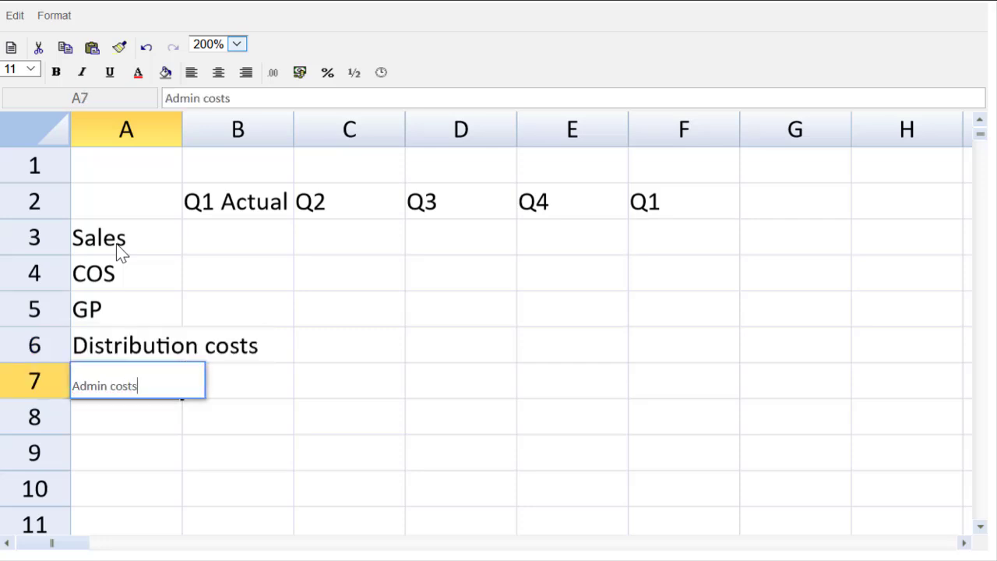
{"action": "key", "text": "Return"}
{"action": "type", "text": "O"}
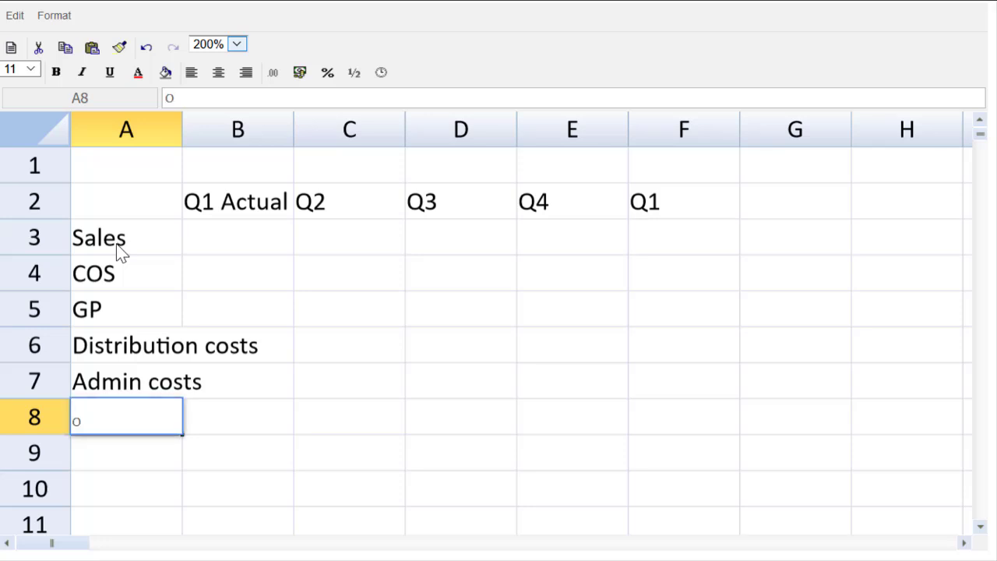
{"action": "type", "text": "perating profit"}
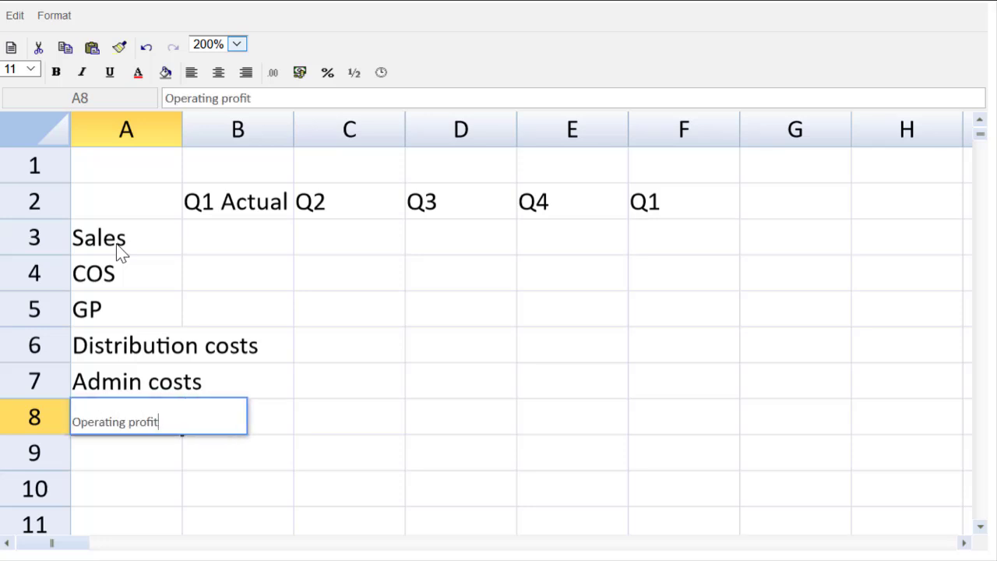
{"action": "key", "text": "Return"}
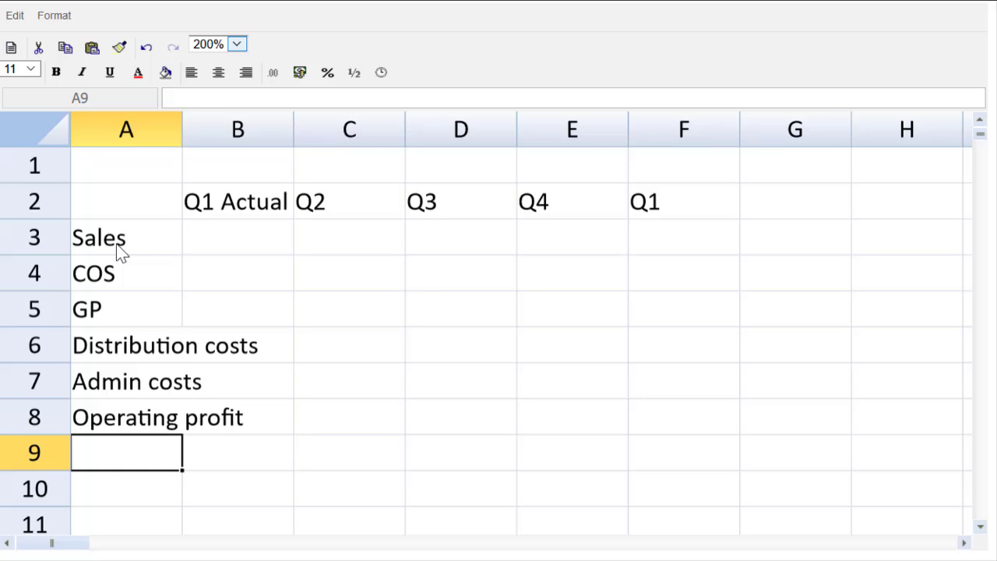
Auto-fit column A so the Distribution costs label fits fully
{"action": "double_click", "coordinate": [184, 132]}
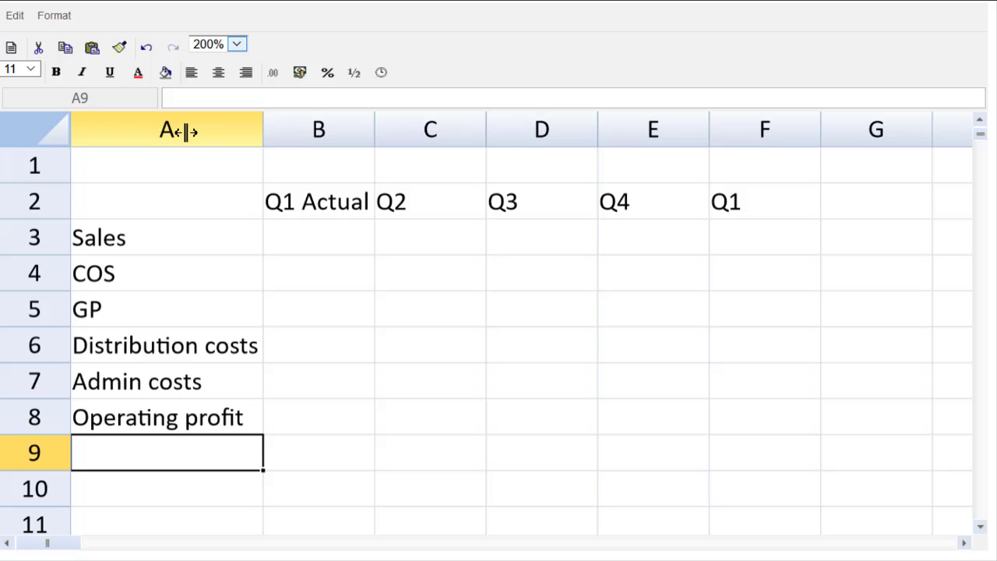
{"action": "left_click", "coordinate": [297, 250]}
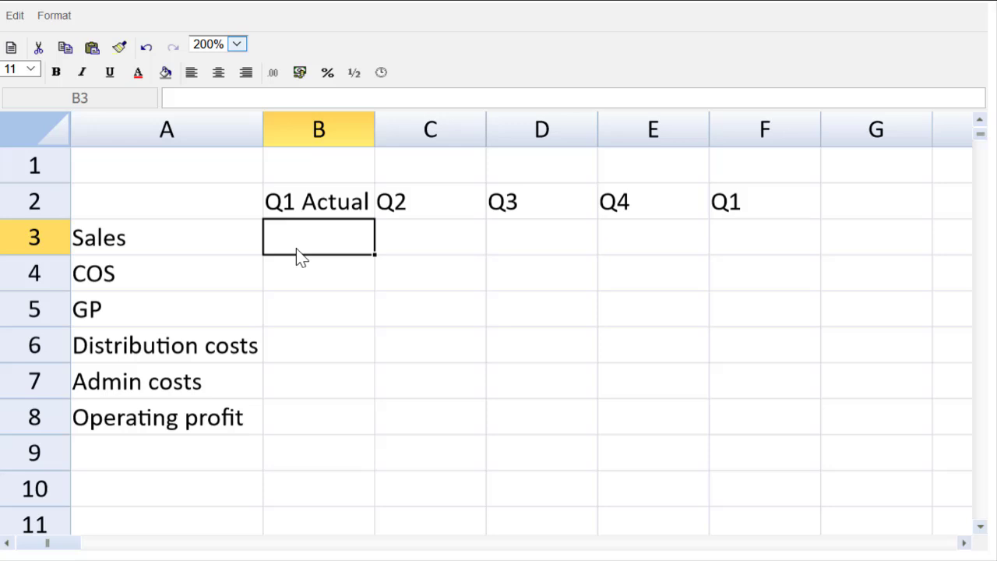
Enter Q1 Actual figures 14096, -8740, 5356, -705, -2020 and 2631 into B3:B8
{"action": "type", "text": "14096"}
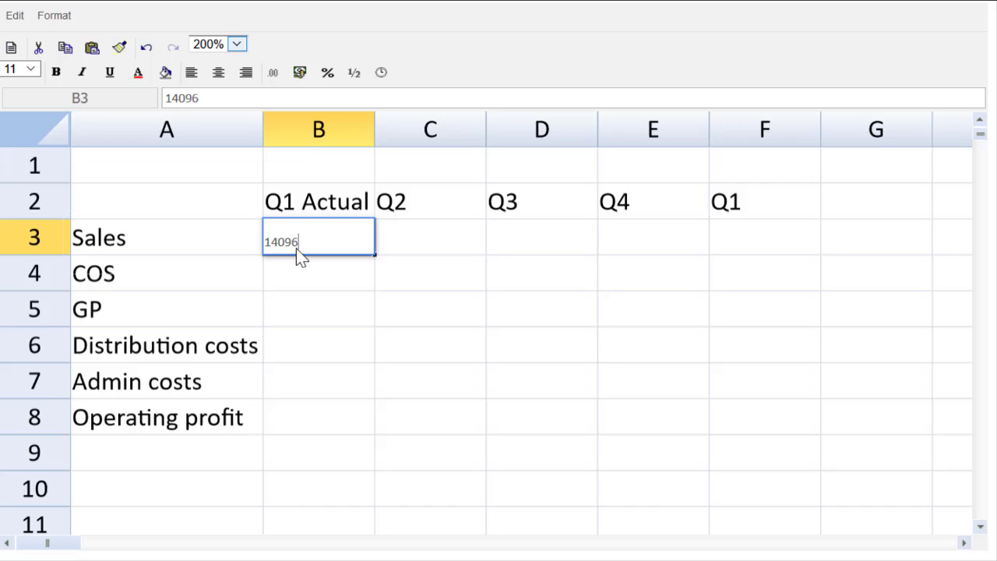
{"action": "key", "text": "Return"}
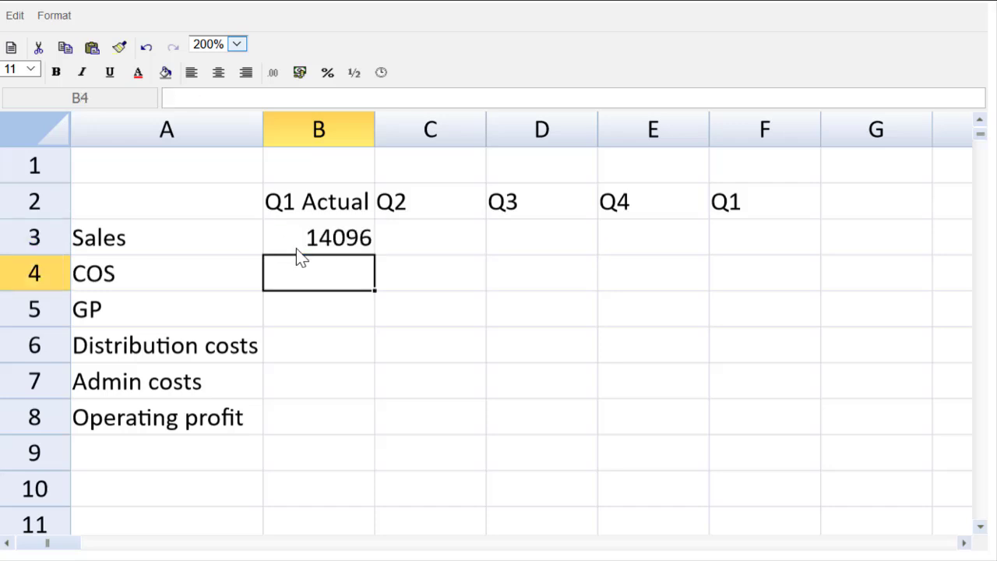
{"action": "type", "text": "-8740"}
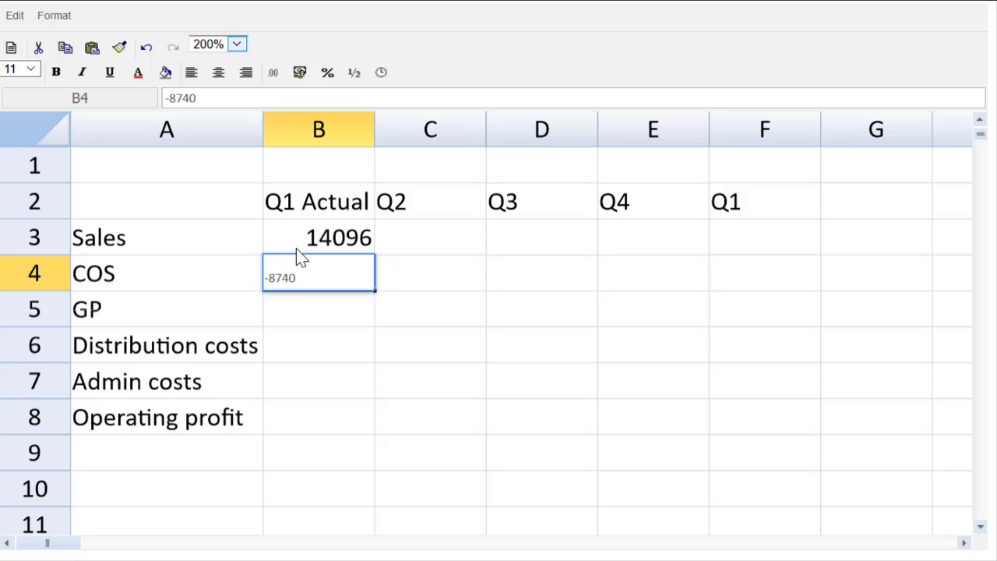
{"action": "key", "text": "Return"}
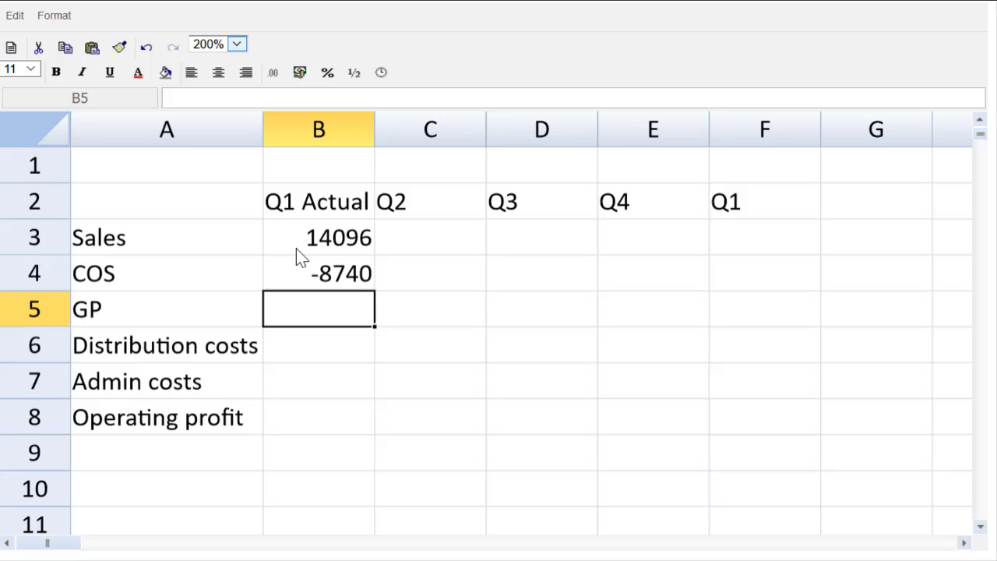
{"action": "type", "text": "535"}
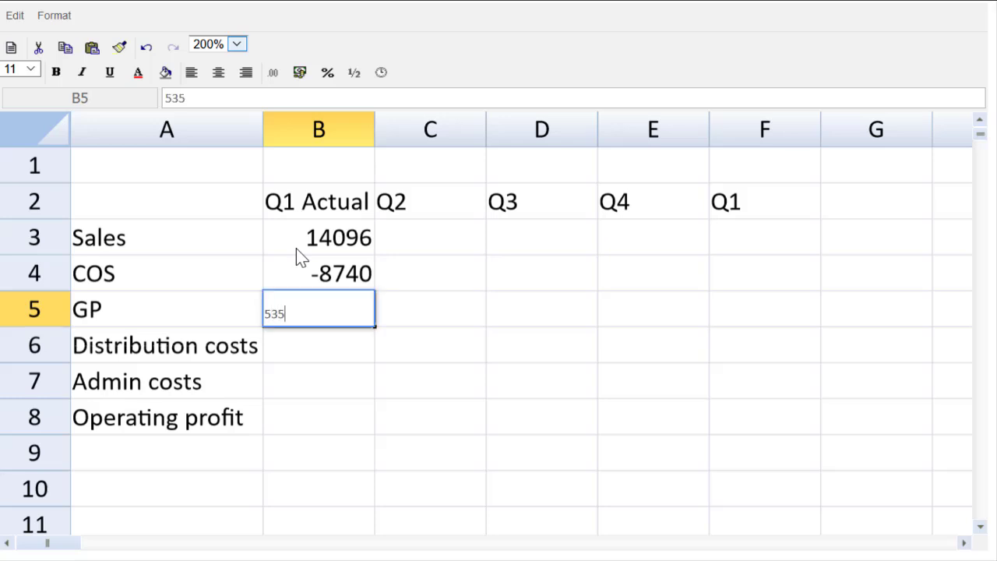
{"action": "type", "text": "6"}
{"action": "key", "text": "Return"}
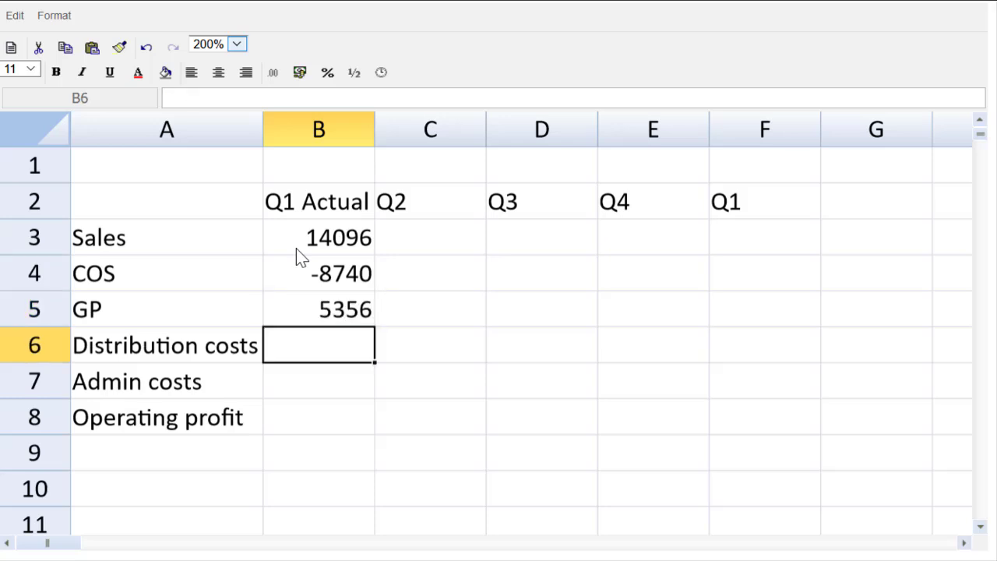
{"action": "type", "text": "-705"}
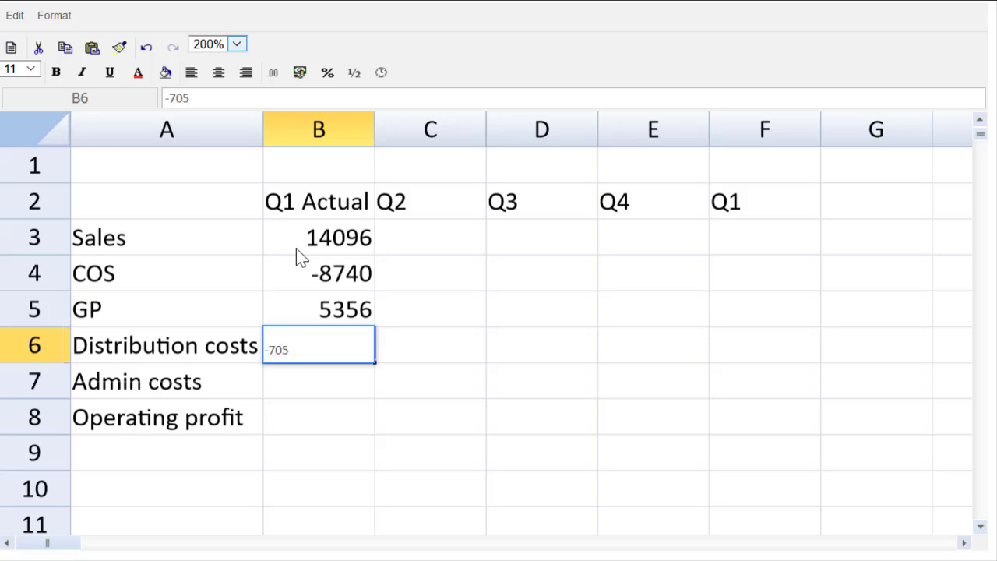
{"action": "key", "text": "Return"}
{"action": "type", "text": "-202"}
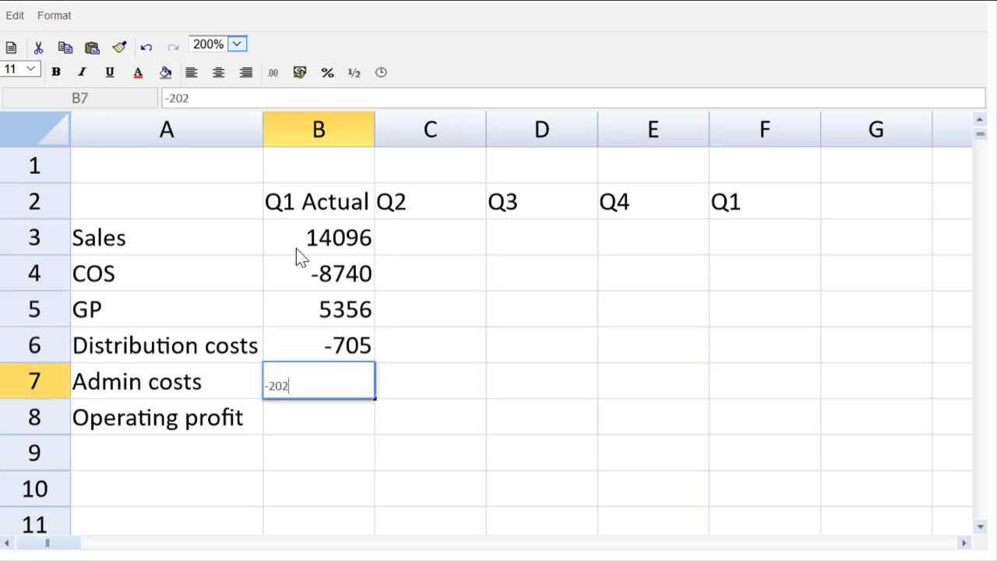
{"action": "type", "text": "0"}
{"action": "key", "text": "Return"}
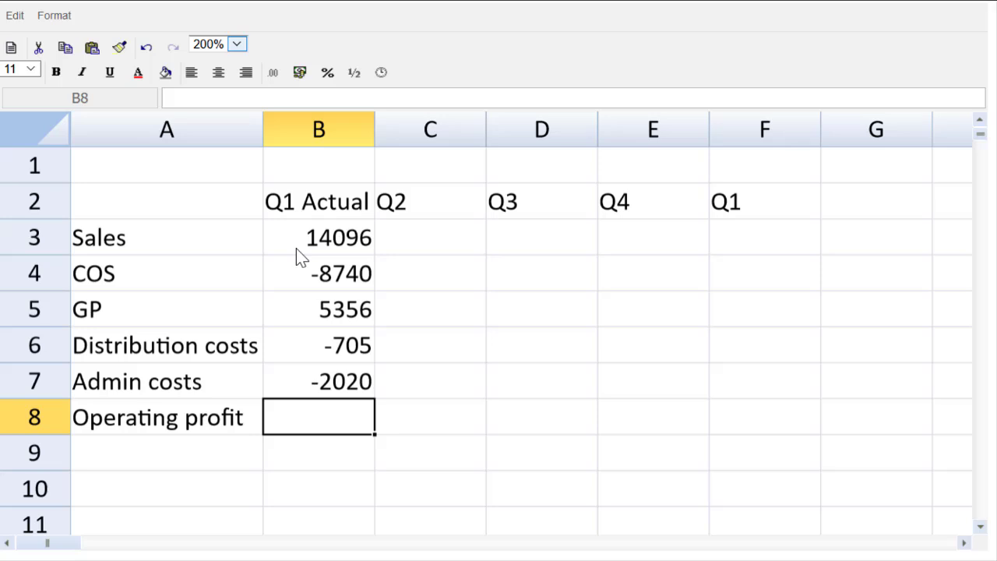
{"action": "type", "text": "2631"}
{"action": "key", "text": "Return"}
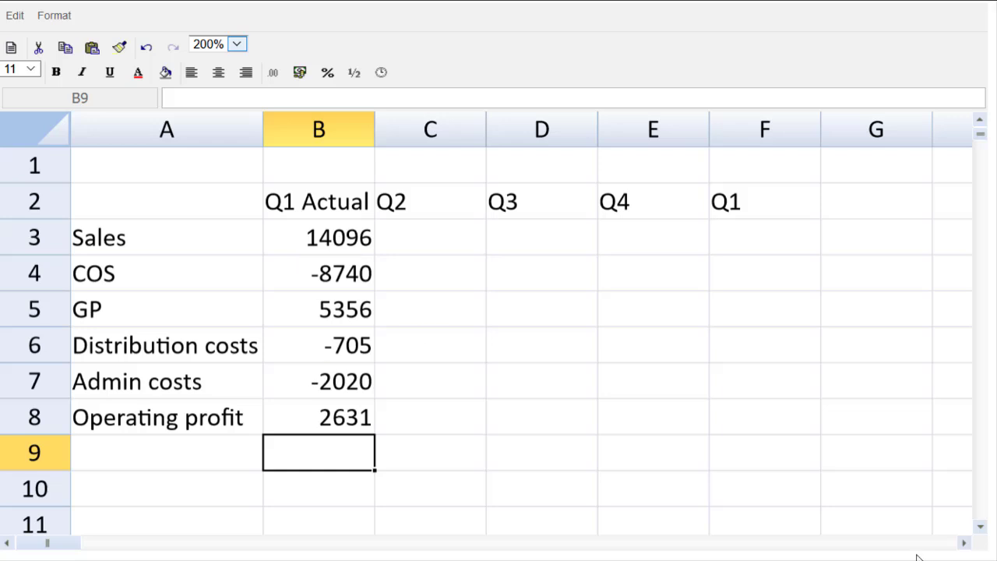
Type the label 'Budgeted growth in sales' into cell A10
{"action": "left_click", "coordinate": [981, 528]}
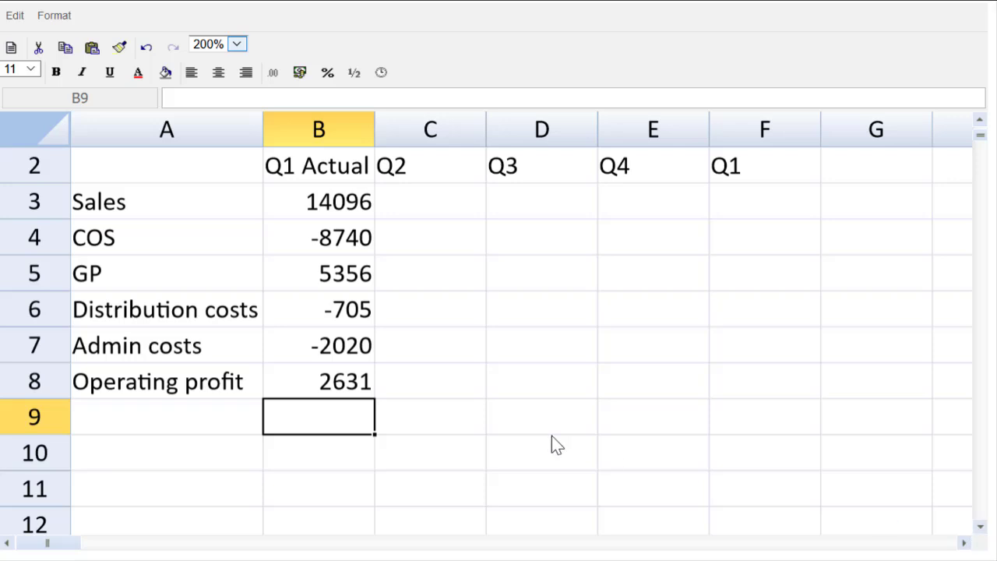
{"action": "left_click", "coordinate": [159, 450]}
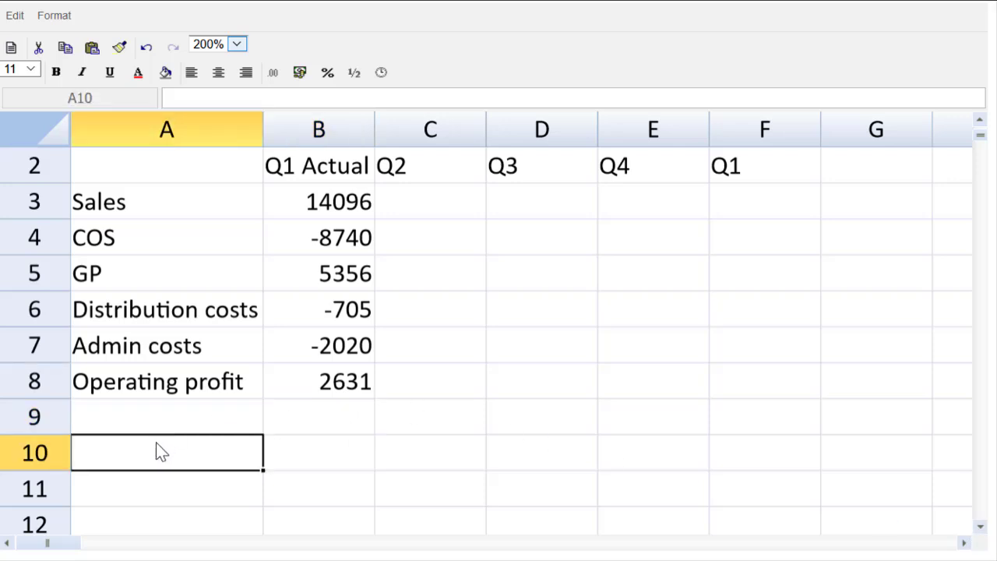
{"action": "type", "text": "Budged"}
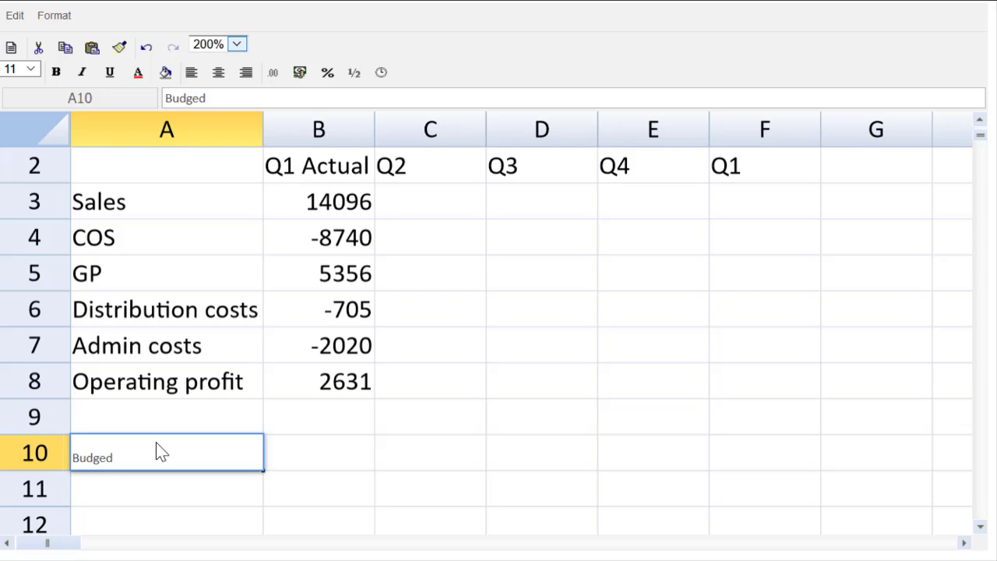
{"action": "key", "text": "BackSpace"}
{"action": "type", "text": "ted growth in sales"}
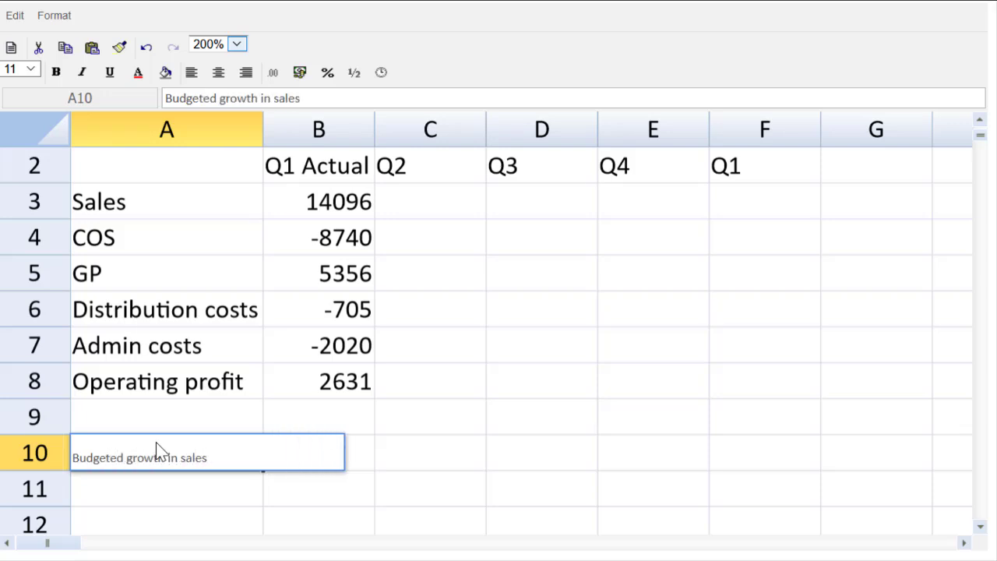
{"action": "key", "text": "Tab"}
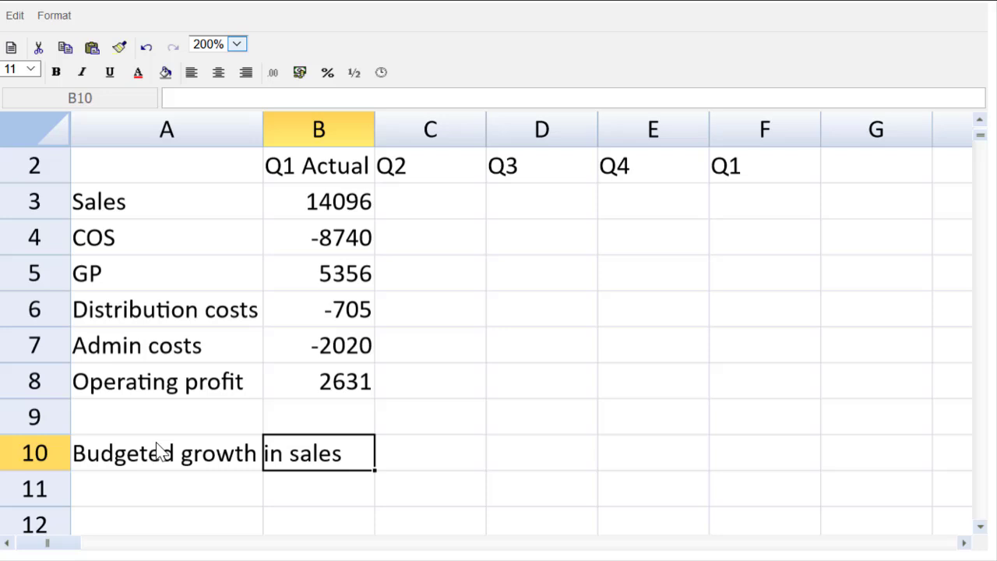
{"action": "left_click", "coordinate": [475, 458]}
Enter =13694/13425 in C10 and format it as a 0.0% percentage, showing 102.0%
{"action": "type", "text": "="}
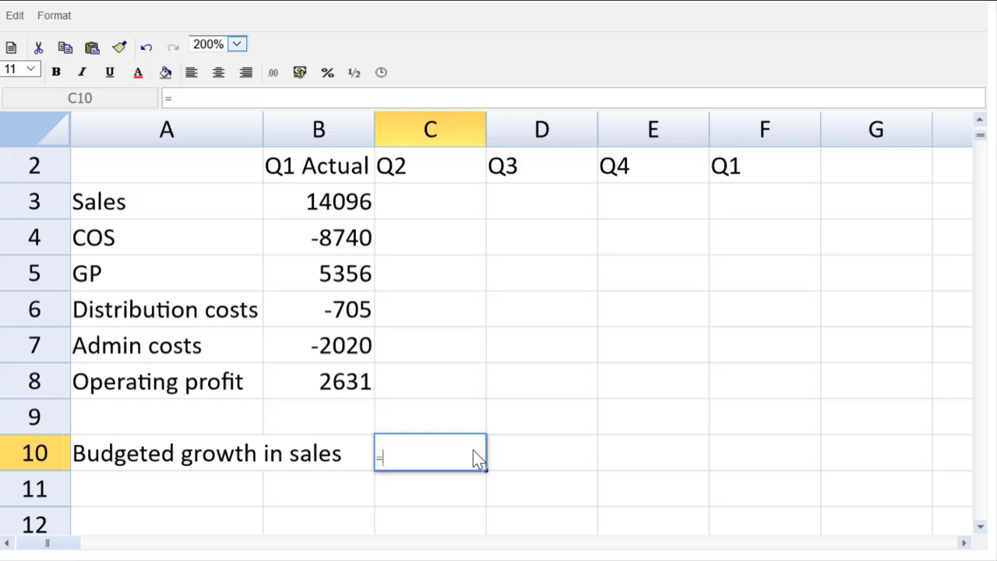
{"action": "type", "text": "13694/"}
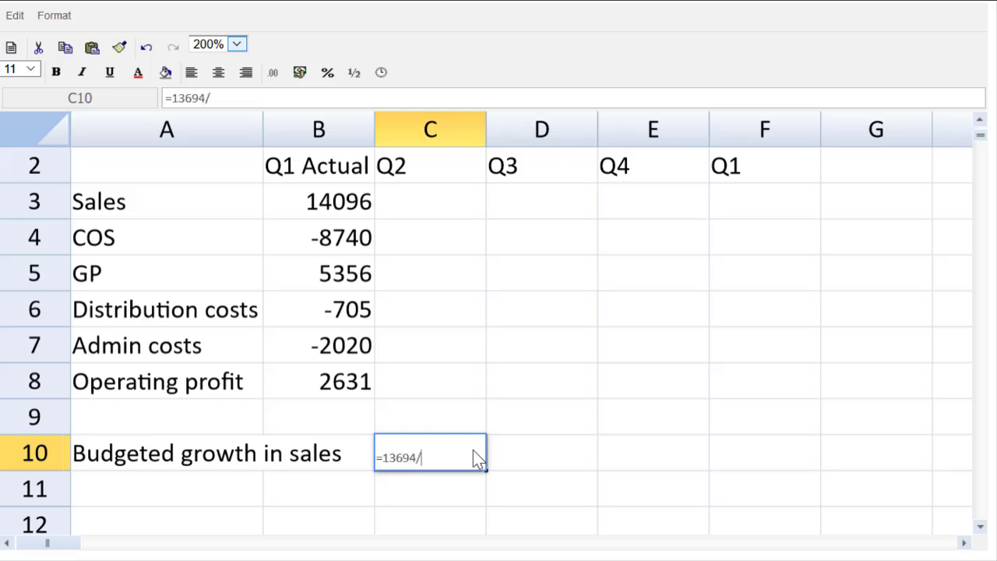
{"action": "type", "text": "13425"}
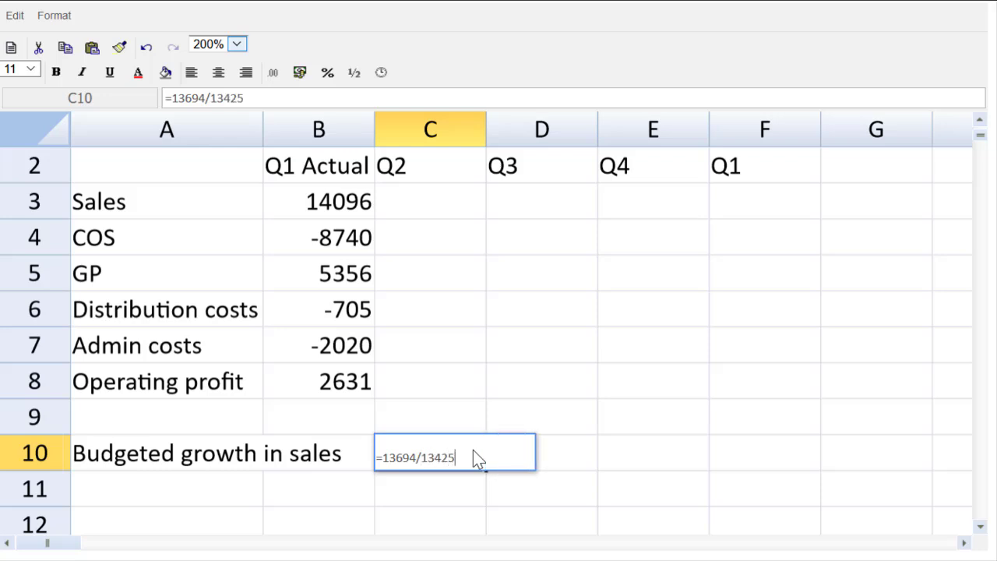
{"action": "key", "text": "Return"}
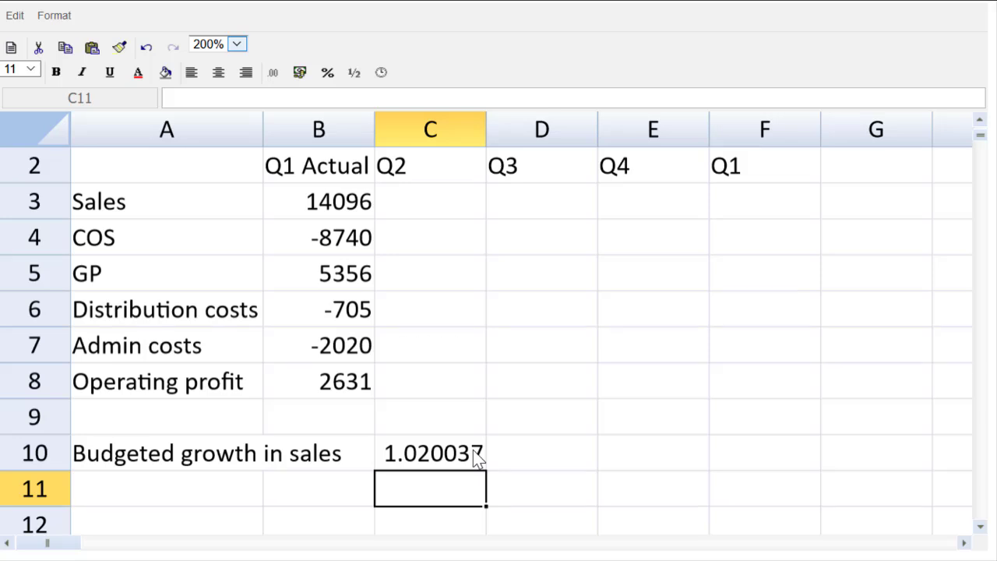
{"action": "left_click", "coordinate": [473, 451]}
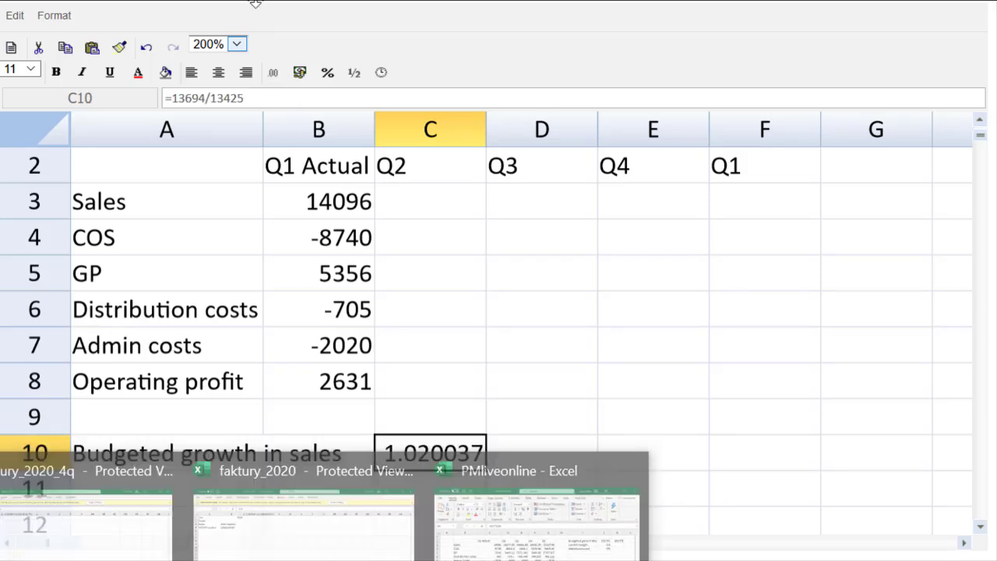
{"action": "left_click", "coordinate": [325, 78]}
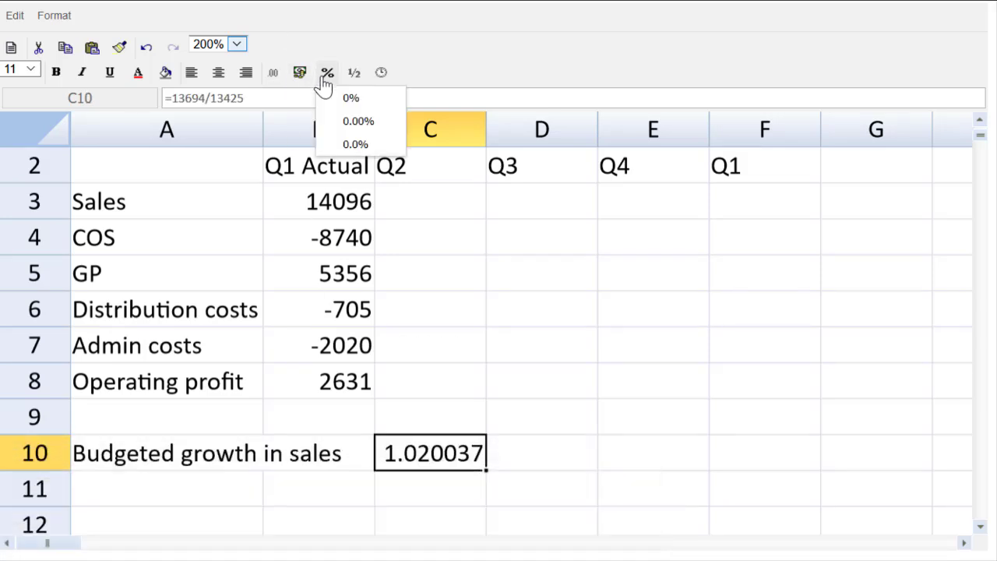
{"action": "left_click", "coordinate": [352, 146]}
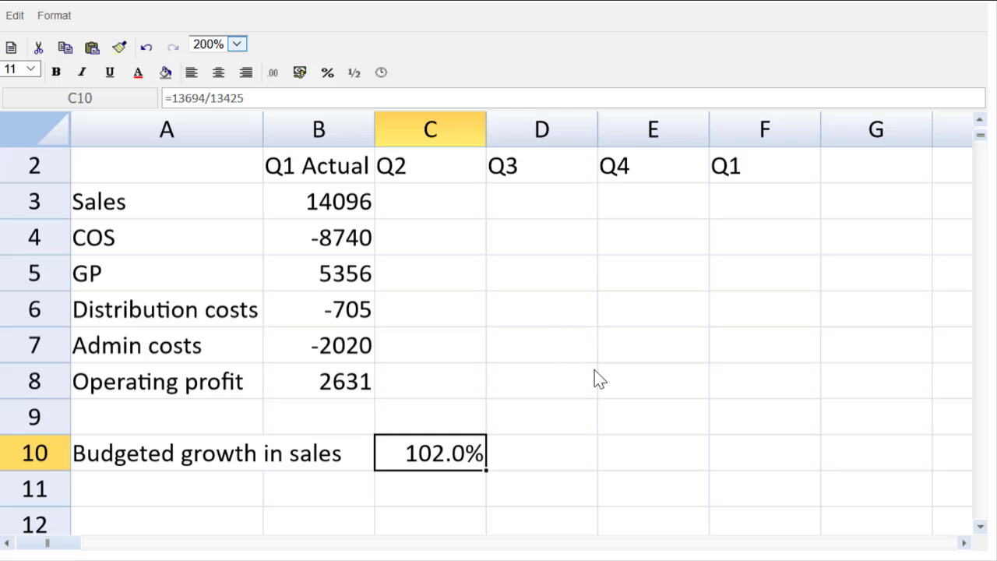
Enter =B3*$C$10 in C3 and fill it across to F3 for Q2–Q1 sales
{"action": "left_click", "coordinate": [456, 210]}
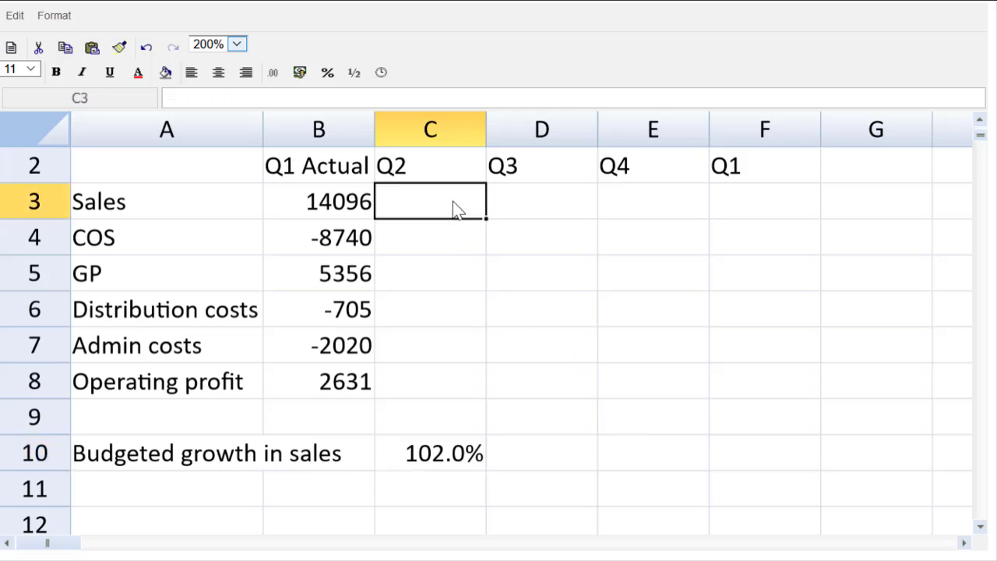
{"action": "type", "text": "="}
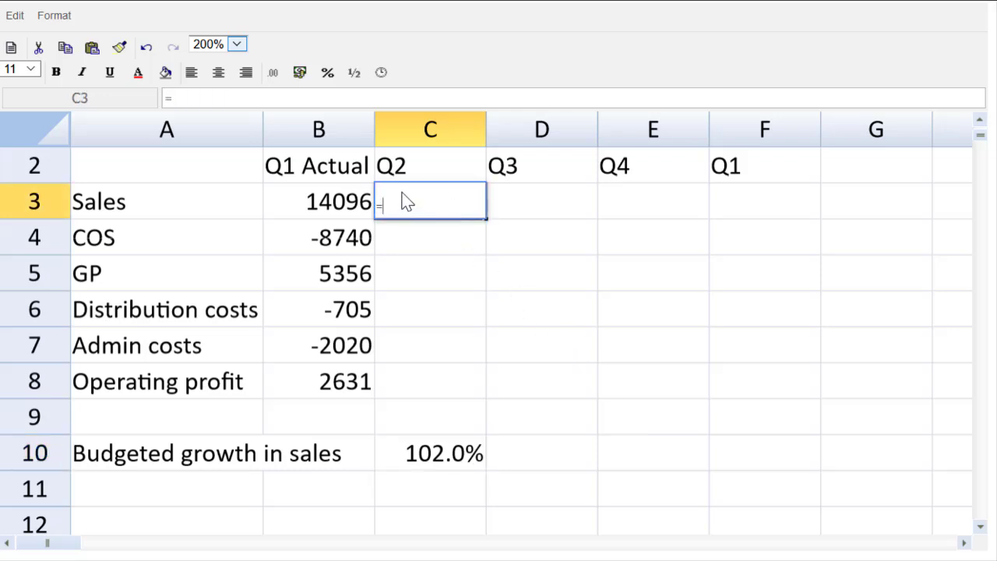
{"action": "left_click", "coordinate": [367, 205]}
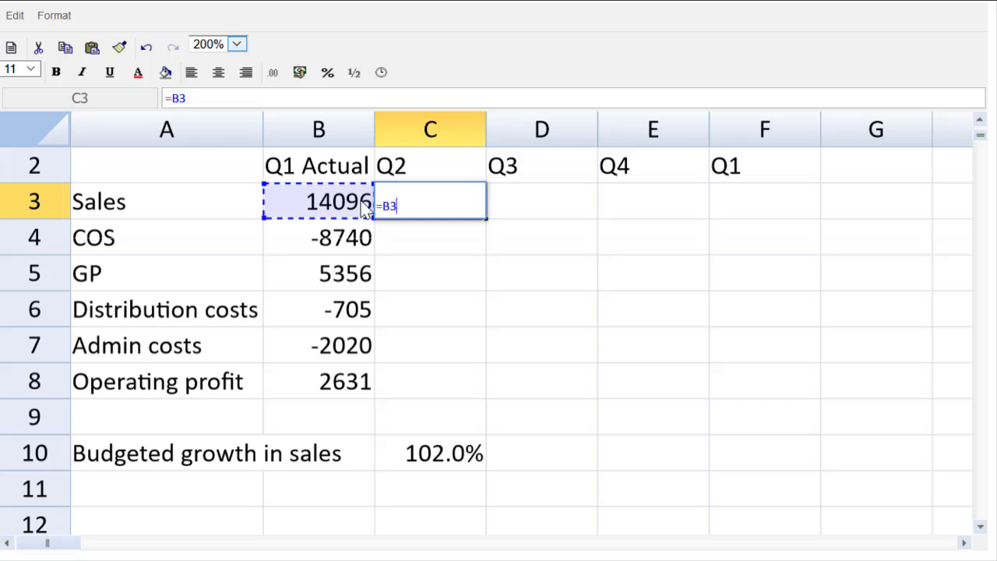
{"action": "type", "text": "*"}
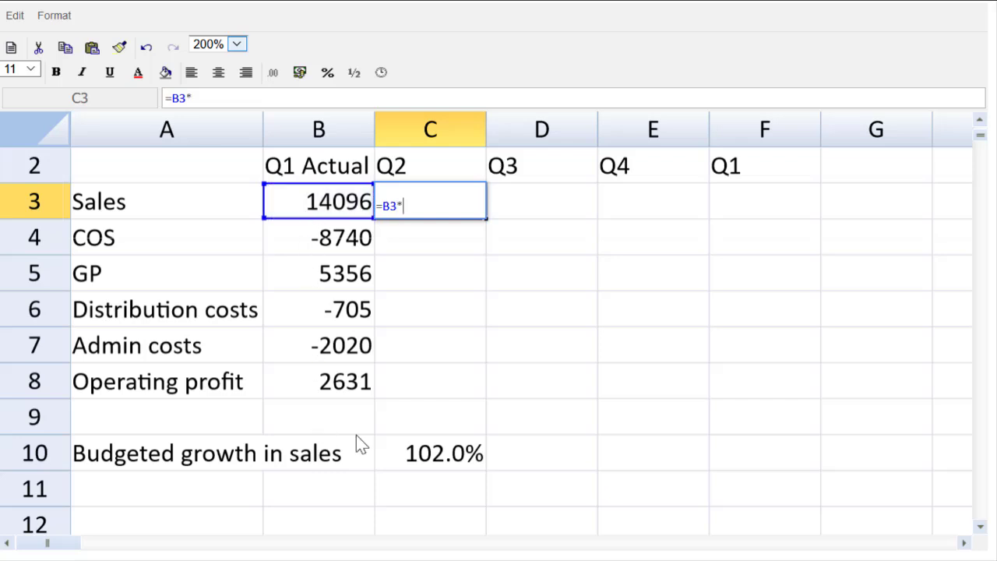
{"action": "left_click", "coordinate": [407, 456]}
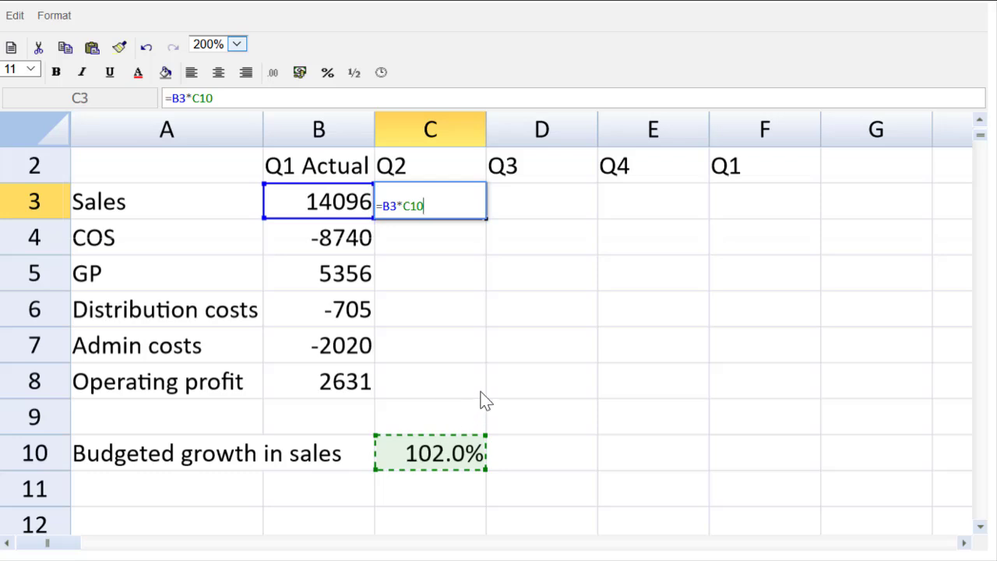
{"action": "left_click", "coordinate": [414, 222]}
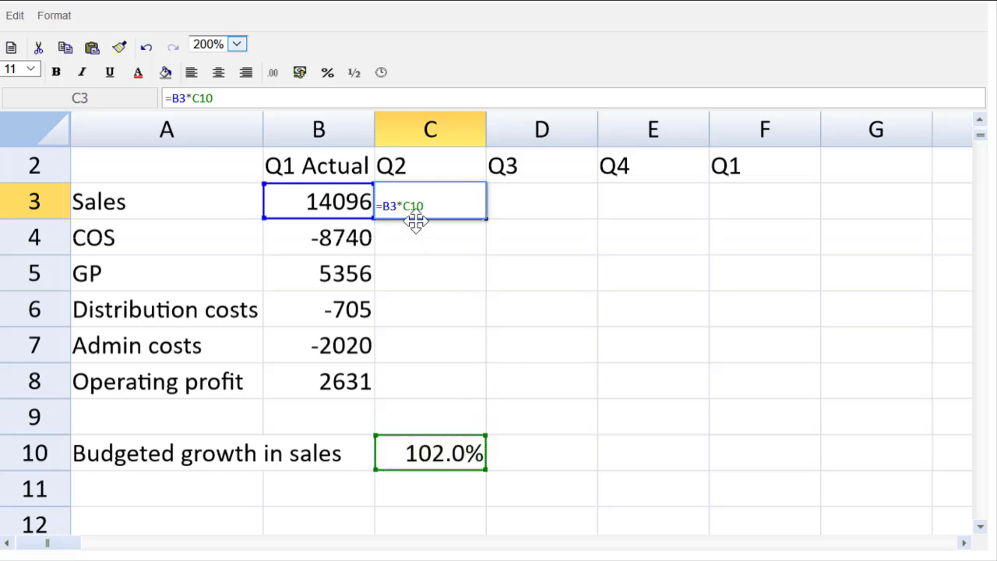
{"action": "type", "text": "$"}
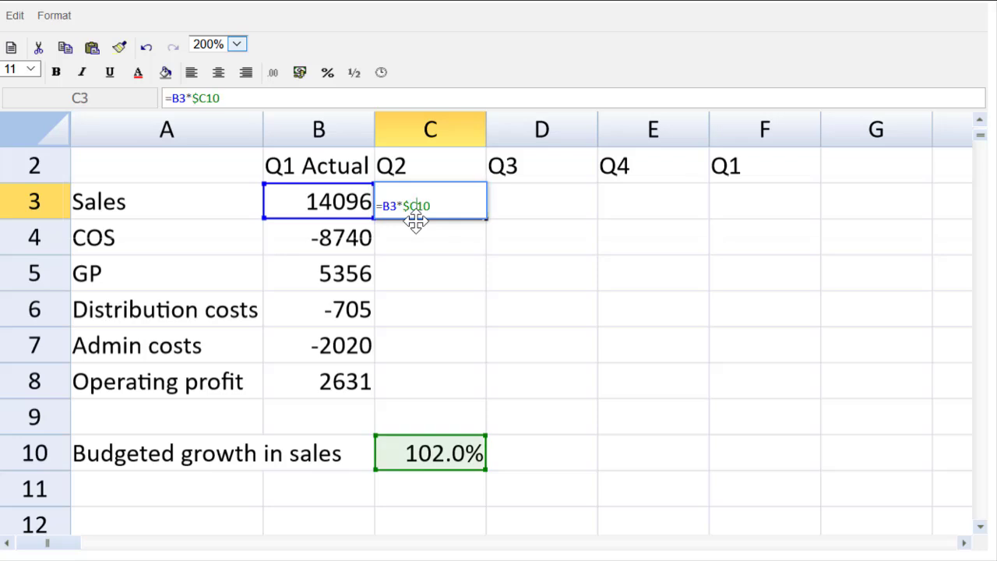
{"action": "type", "text": "$"}
{"action": "key", "text": "Return"}
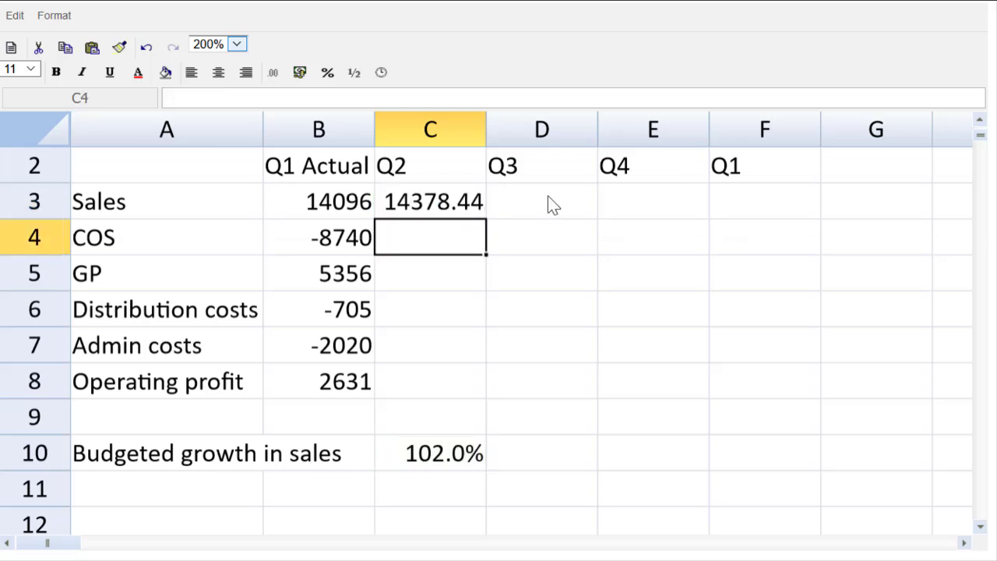
{"action": "left_click", "coordinate": [469, 203]}
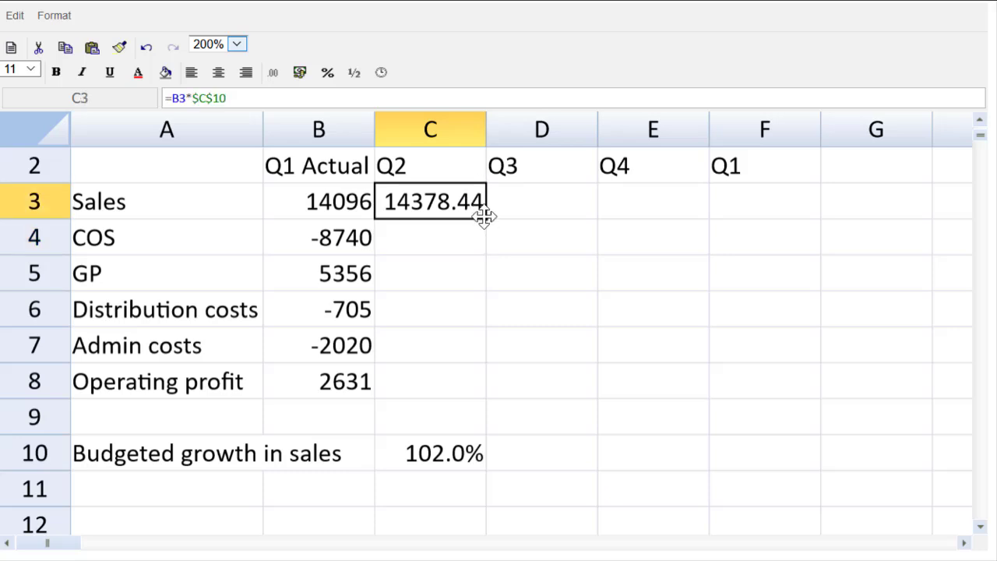
{"action": "left_click_drag", "start_coordinate": [485, 217], "coordinate": [721, 218]}
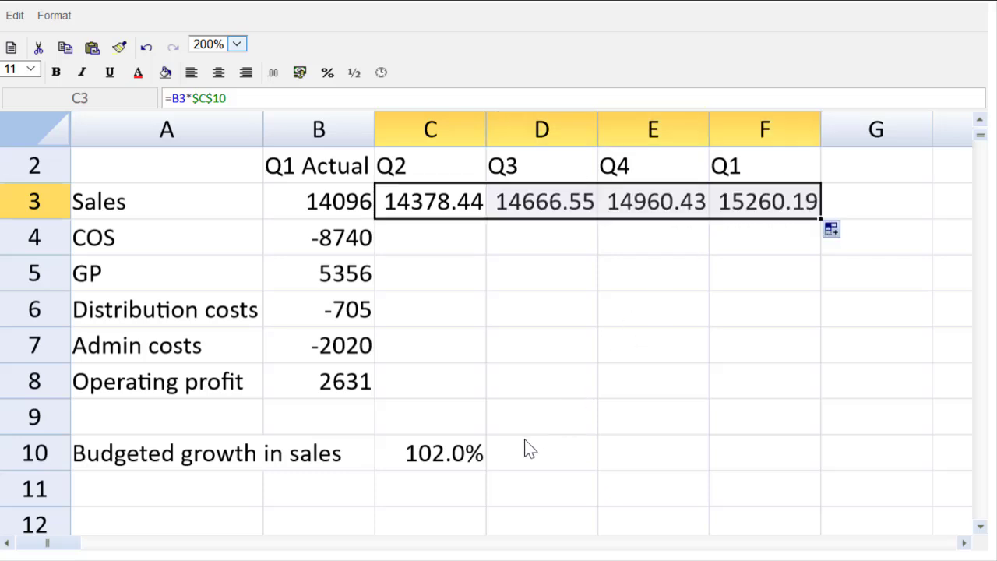
Enter =B4/B3*C3 in C4 and fill it across to F4 for Q2–Q1 COS
{"action": "left_click", "coordinate": [467, 455]}
{"action": "key", "text": "Return"}
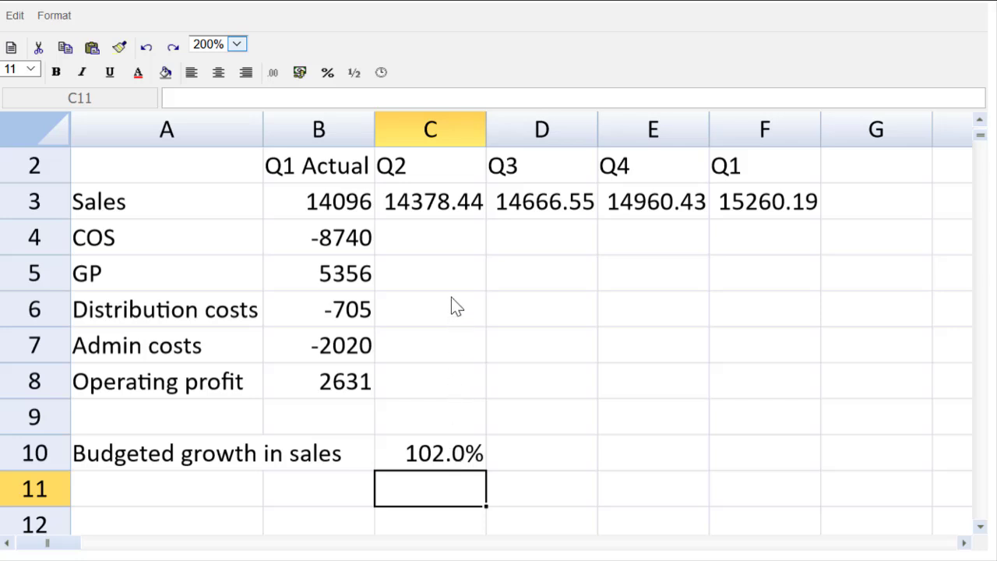
{"action": "left_click", "coordinate": [448, 248]}
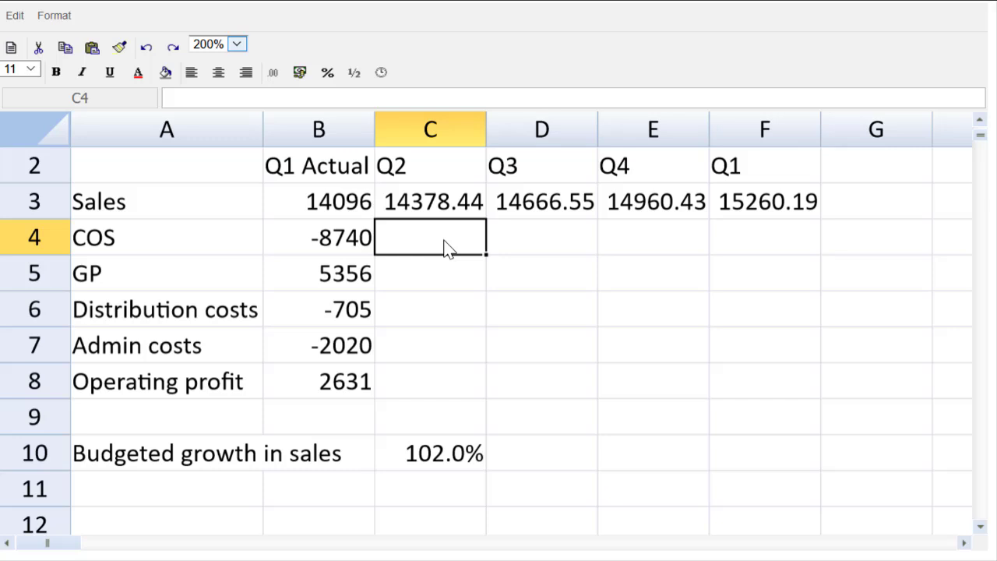
{"action": "type", "text": "="}
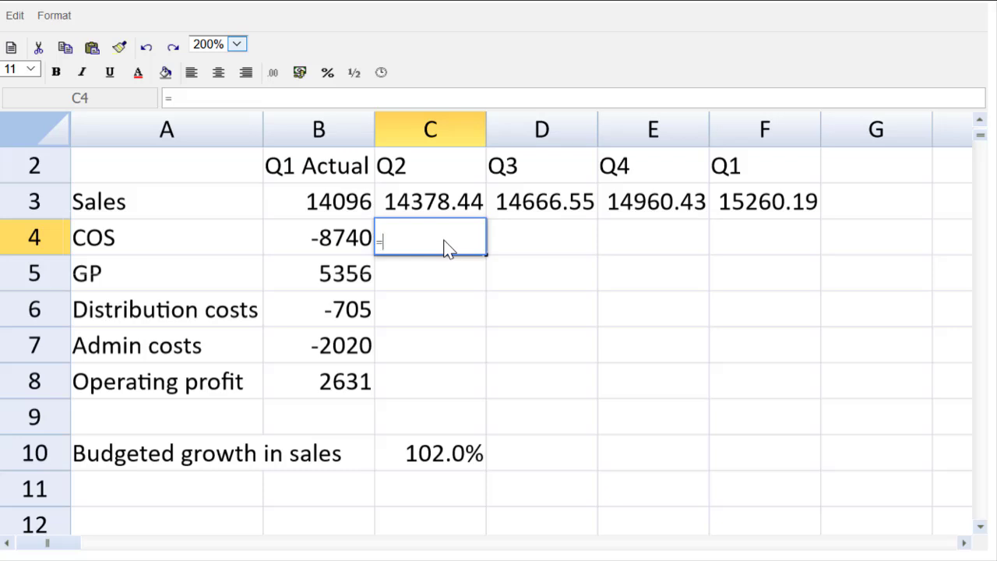
{"action": "left_click", "coordinate": [348, 244]}
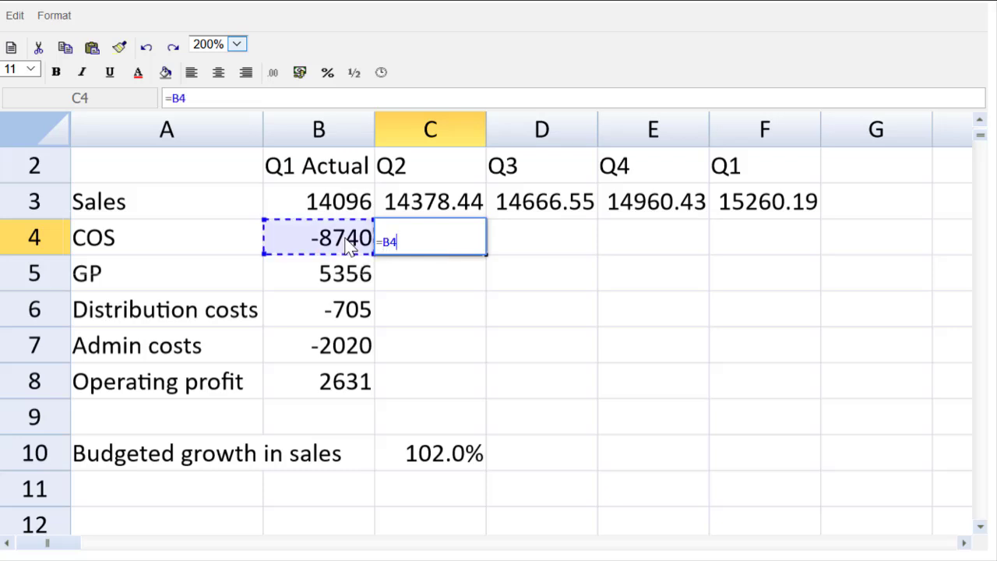
{"action": "type", "text": "/"}
{"action": "left_click", "coordinate": [355, 206]}
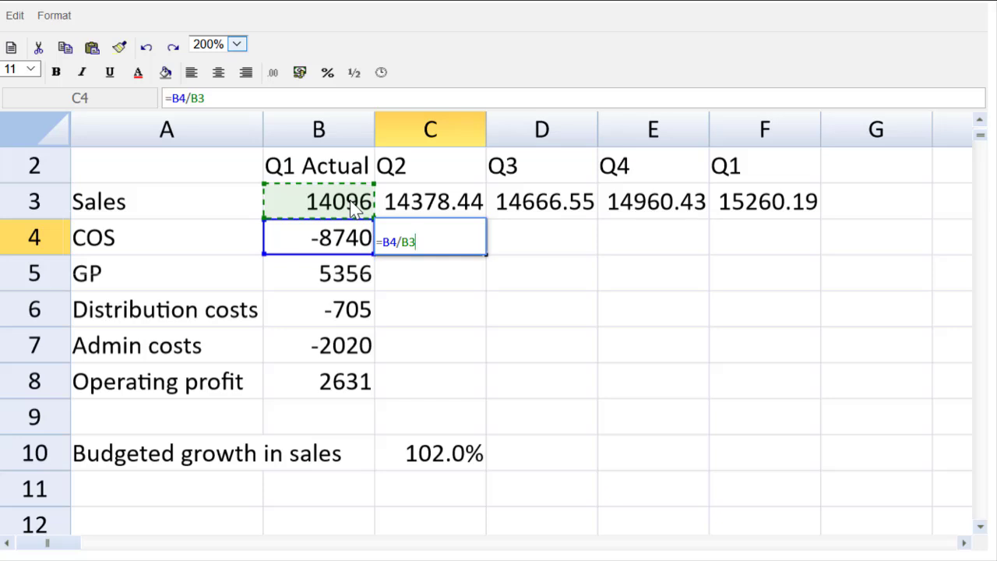
{"action": "type", "text": "*"}
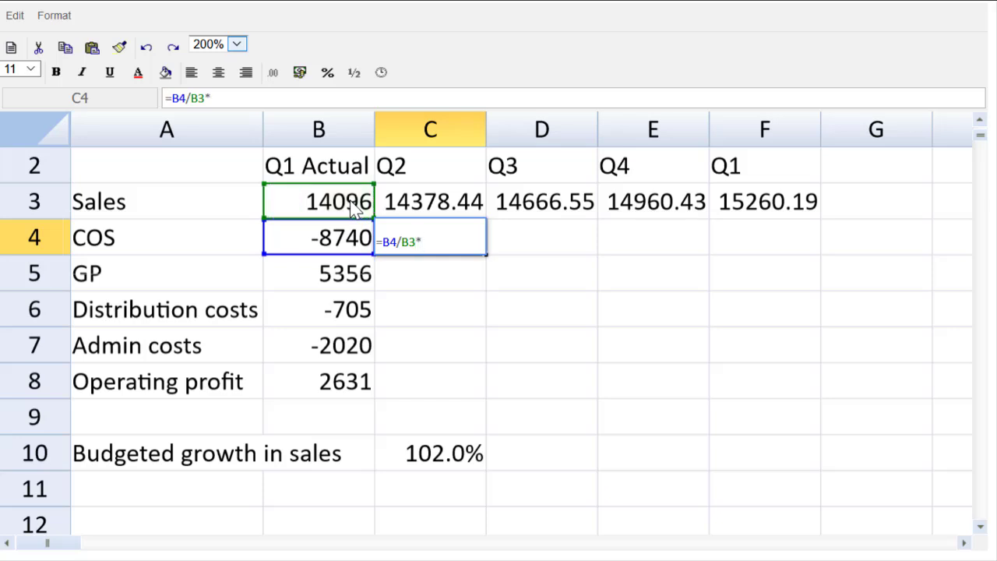
{"action": "left_click", "coordinate": [435, 217]}
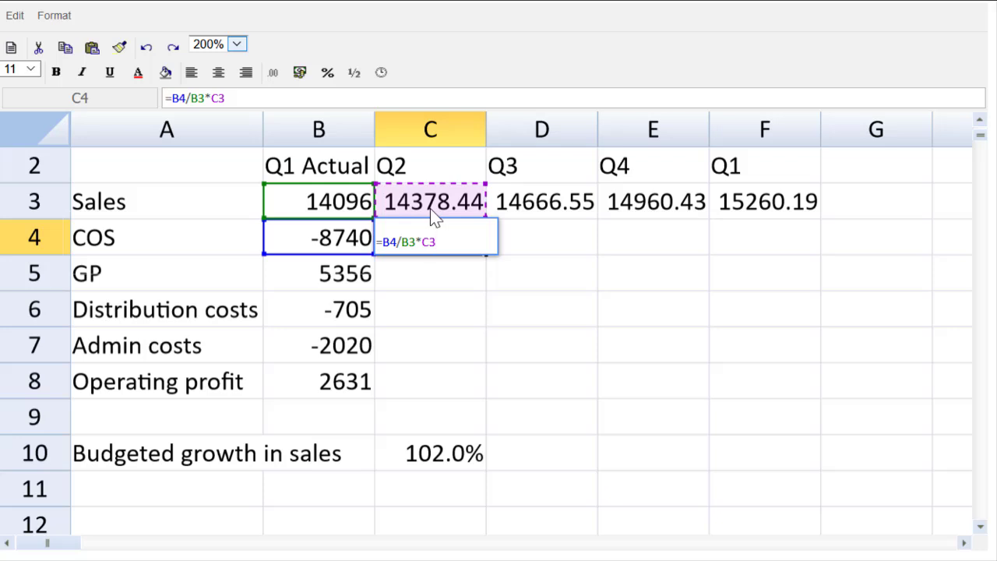
{"action": "key", "text": "Return"}
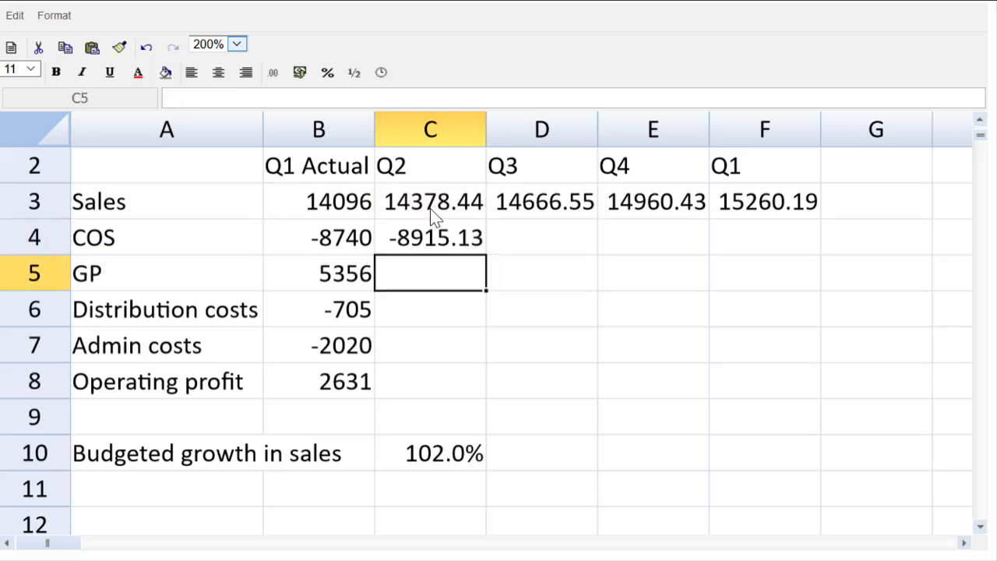
{"action": "left_click", "coordinate": [439, 248]}
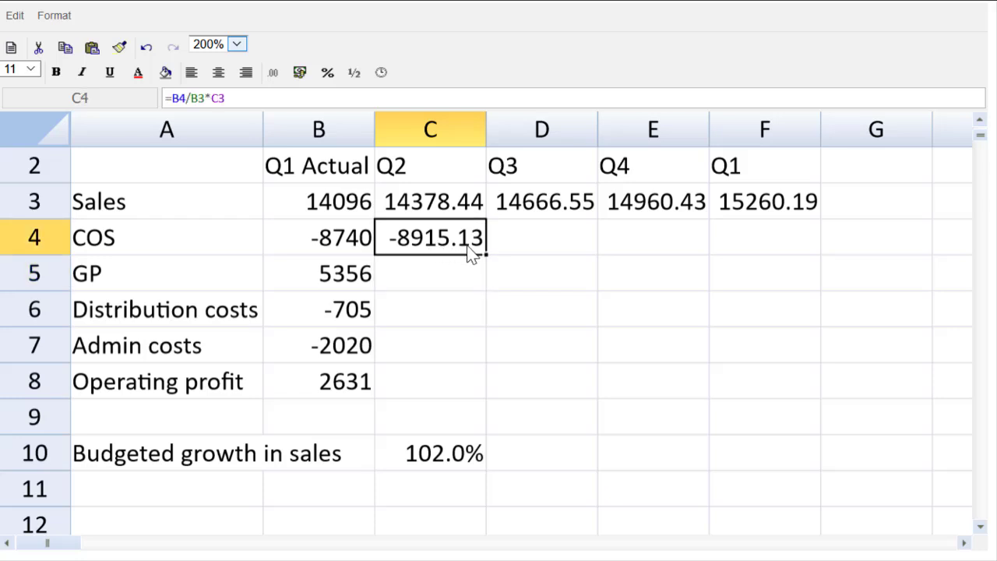
{"action": "left_click_drag", "start_coordinate": [486, 256], "coordinate": [746, 251]}
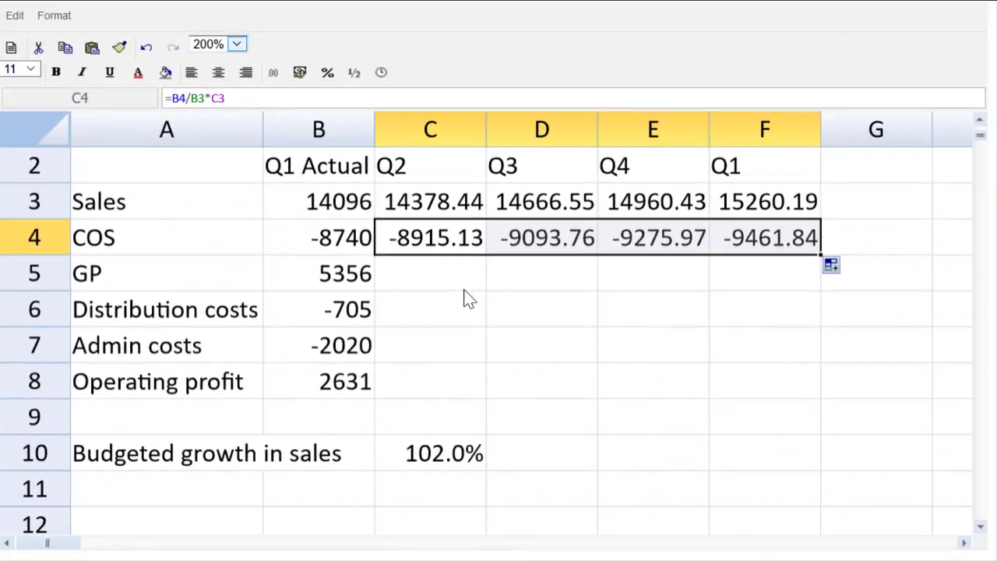
Enter =SUM(C3:C4) in C5 and fill it across to F5 for Q2–Q1 GP
{"action": "left_click", "coordinate": [459, 282]}
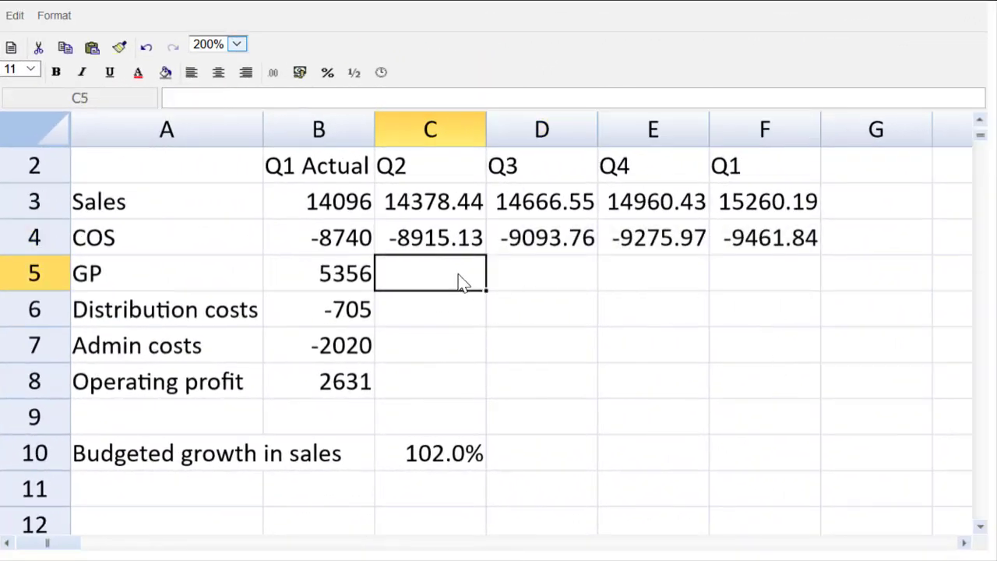
{"action": "type", "text": "=sum"}
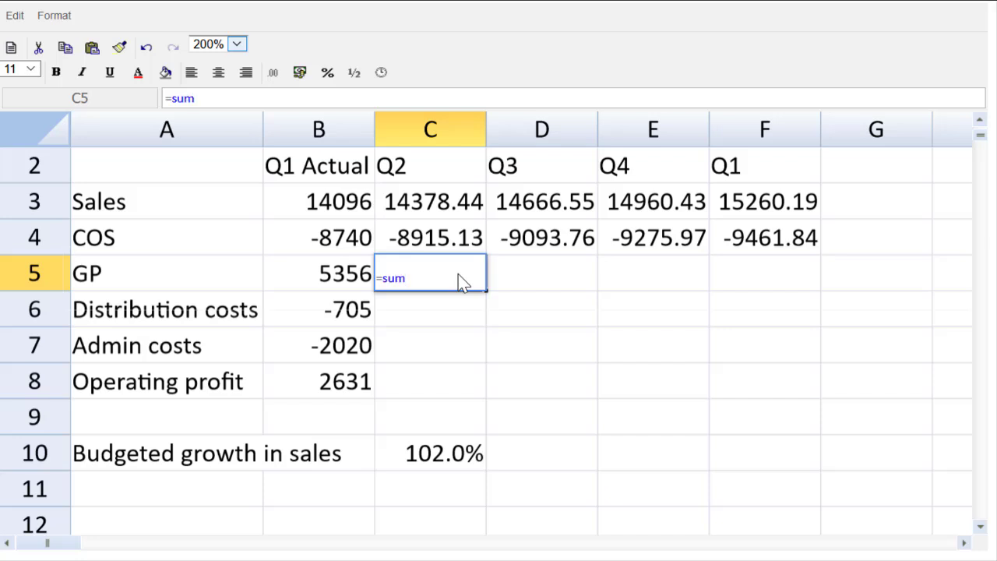
{"action": "type", "text": "("}
{"action": "left_click", "coordinate": [423, 200]}
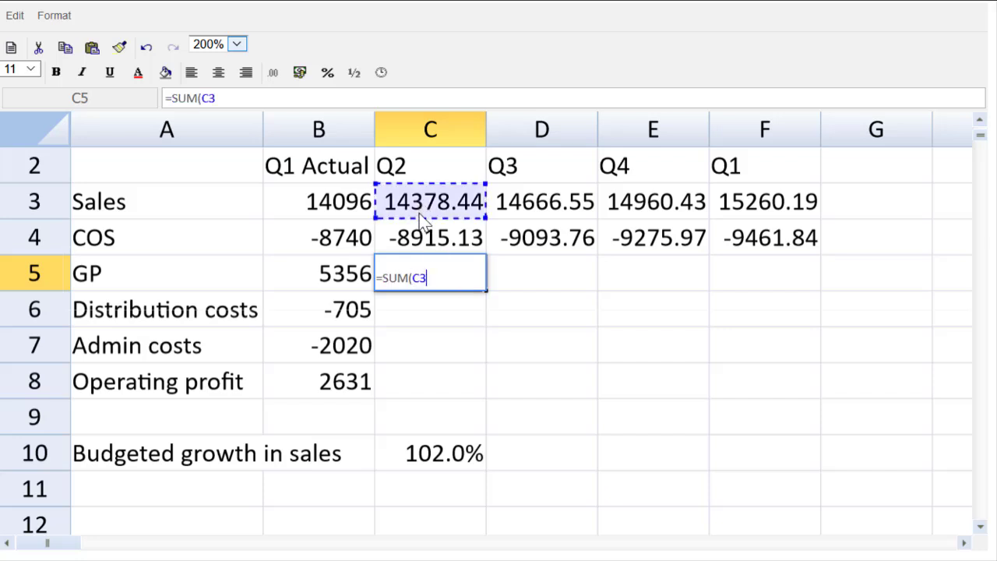
{"action": "left_click_drag", "start_coordinate": [419, 212], "coordinate": [419, 224]}
{"action": "type", "text": ")"}
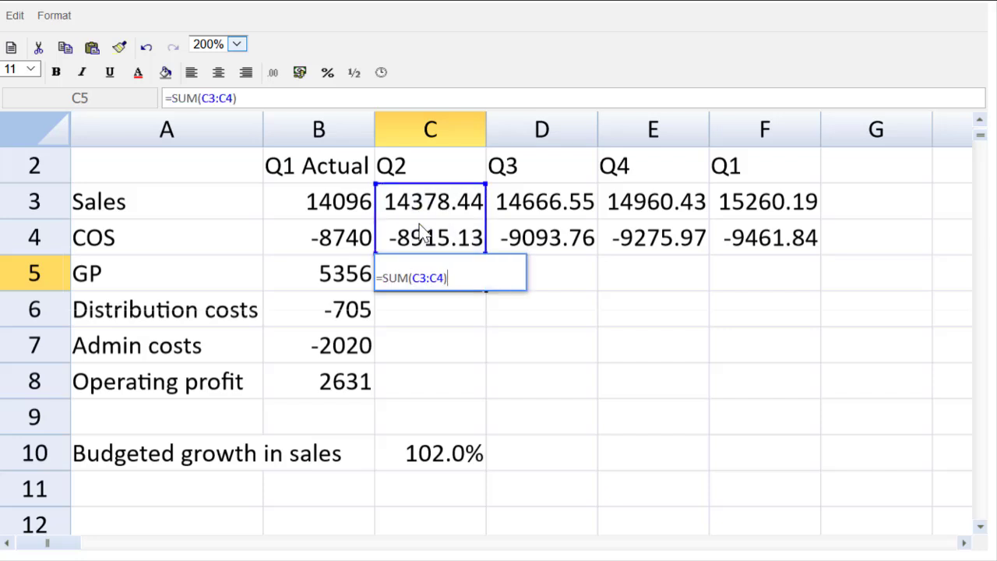
{"action": "key", "text": "Return"}
{"action": "left_click", "coordinate": [420, 278]}
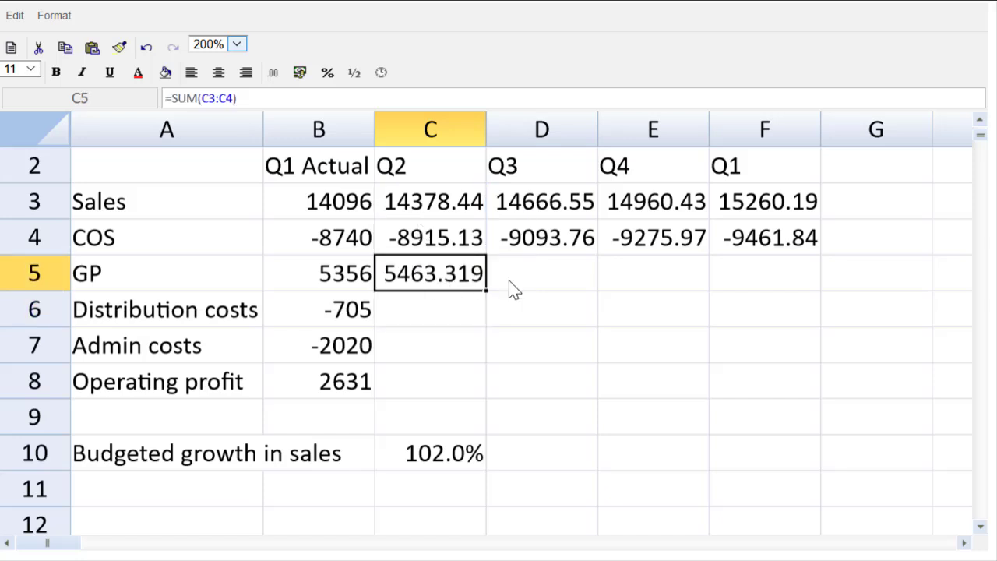
{"action": "left_click_drag", "start_coordinate": [486, 288], "coordinate": [748, 305]}
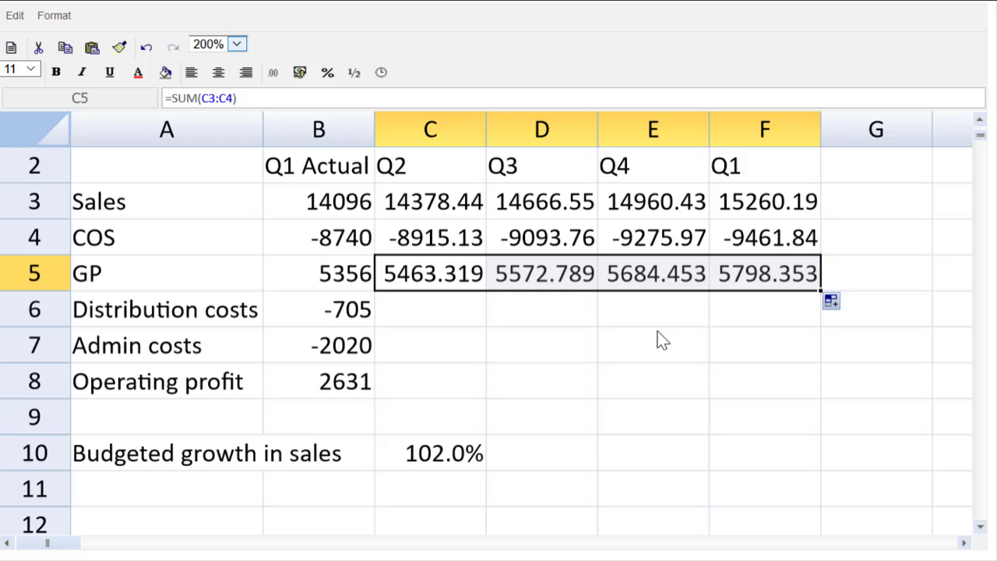
Enter =B6/B3 in C6 as the Q1 distribution-cost-to-sales ratio
{"action": "left_click", "coordinate": [448, 310]}
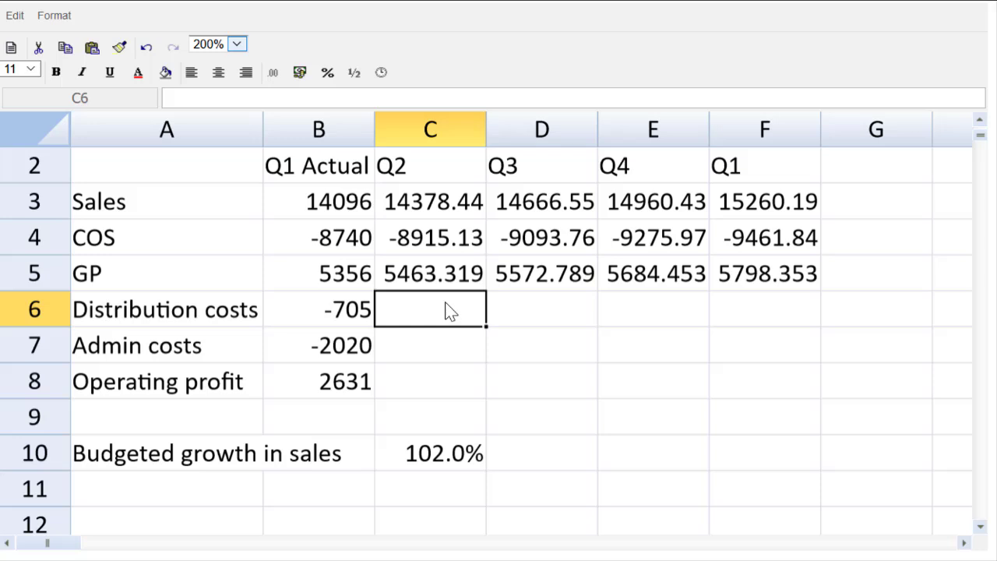
{"action": "type", "text": "="}
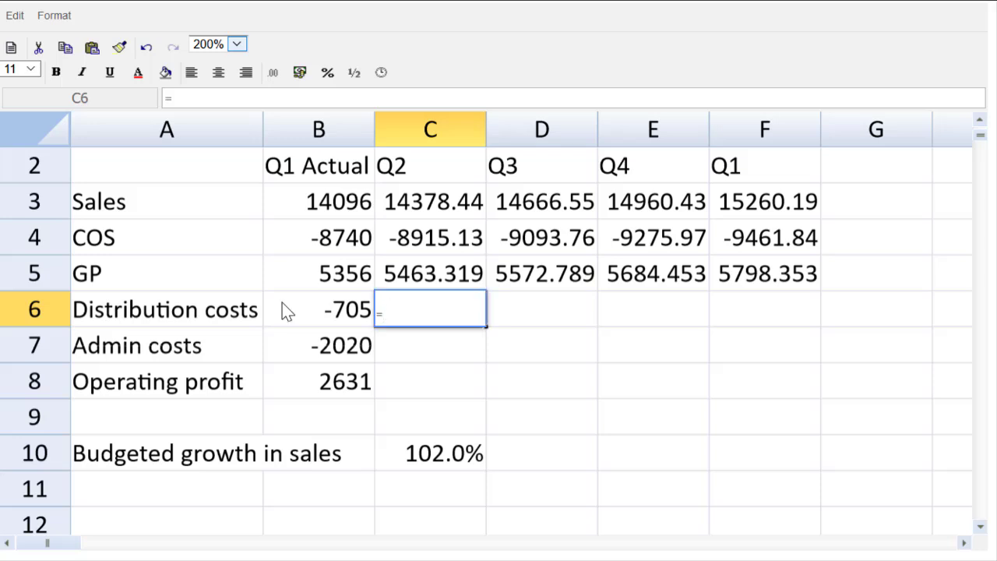
{"action": "left_click", "coordinate": [323, 312]}
{"action": "type", "text": "/"}
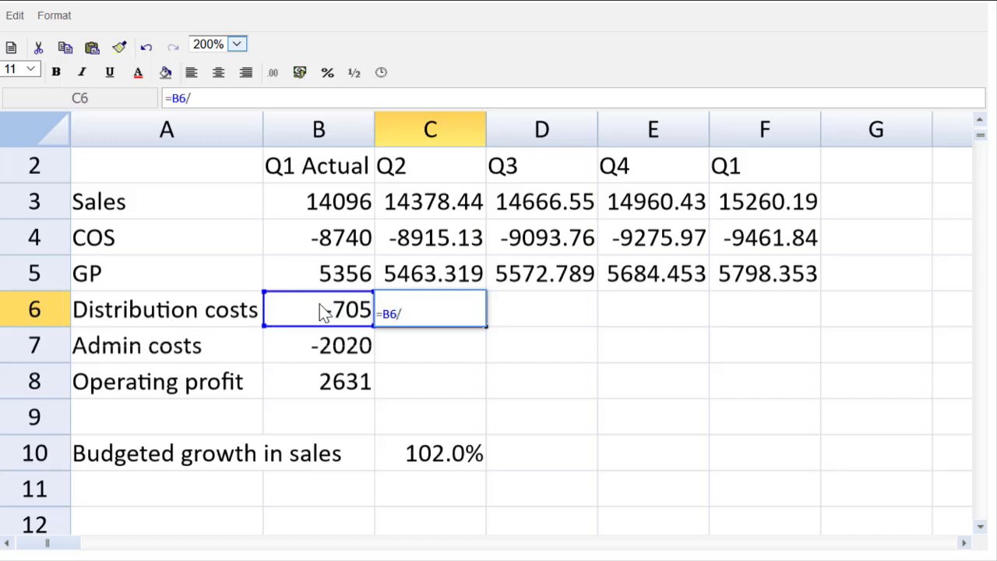
{"action": "left_click", "coordinate": [321, 203]}
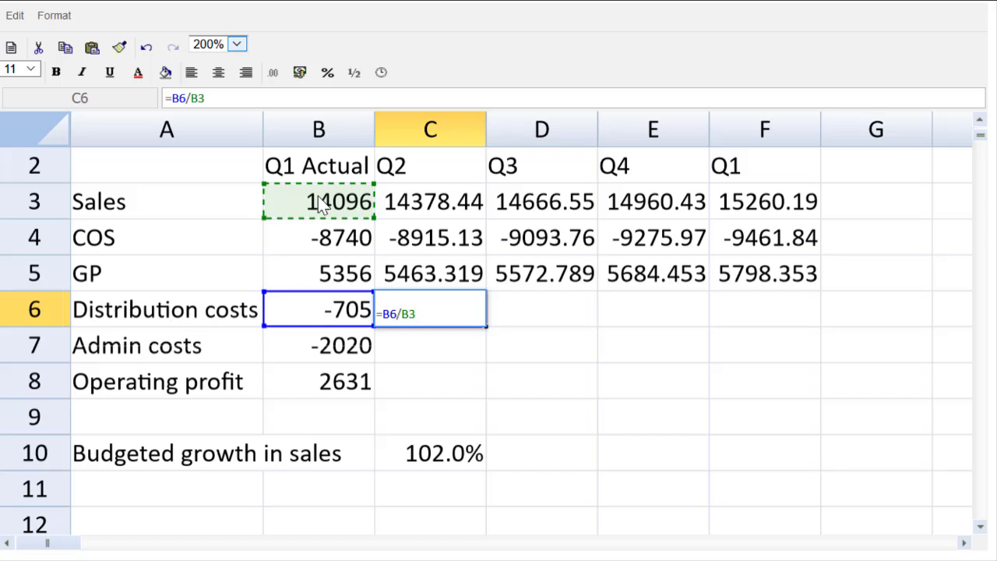
{"action": "key", "text": "Return"}
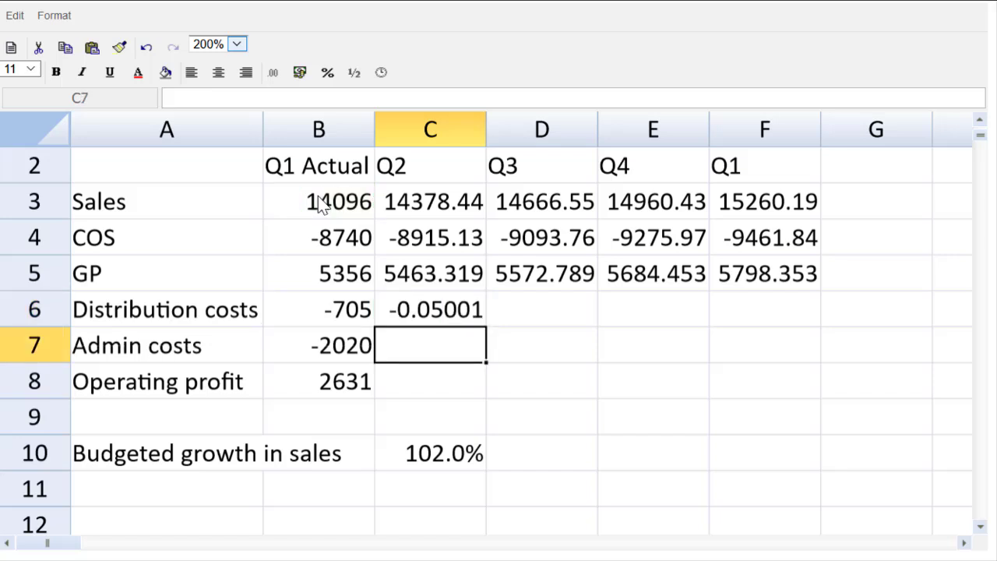
Extend C6 to =B6/B3*C3 and fill it across to F6 (-719.126 to -763.226)
{"action": "left_click", "coordinate": [420, 317]}
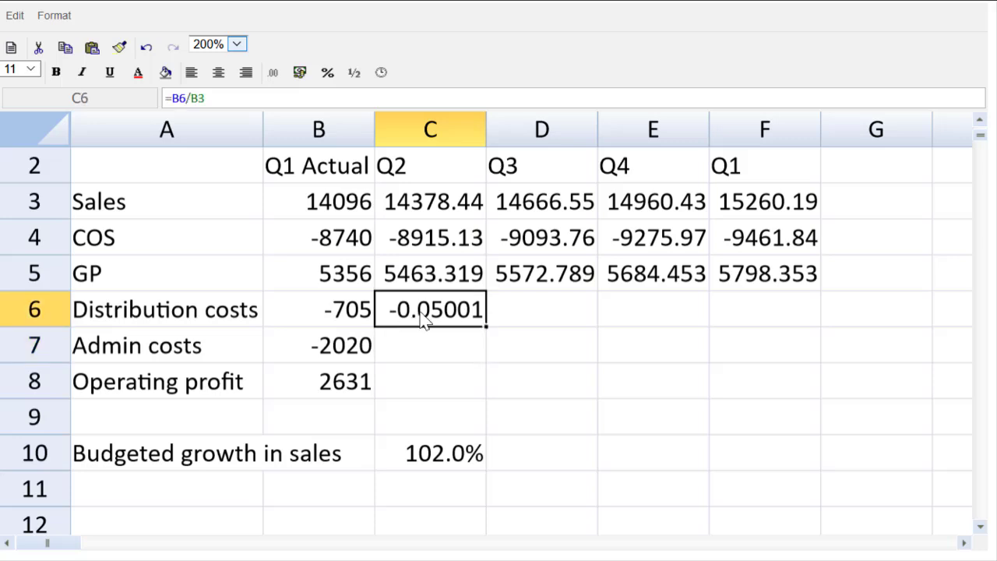
{"action": "left_click", "coordinate": [249, 104]}
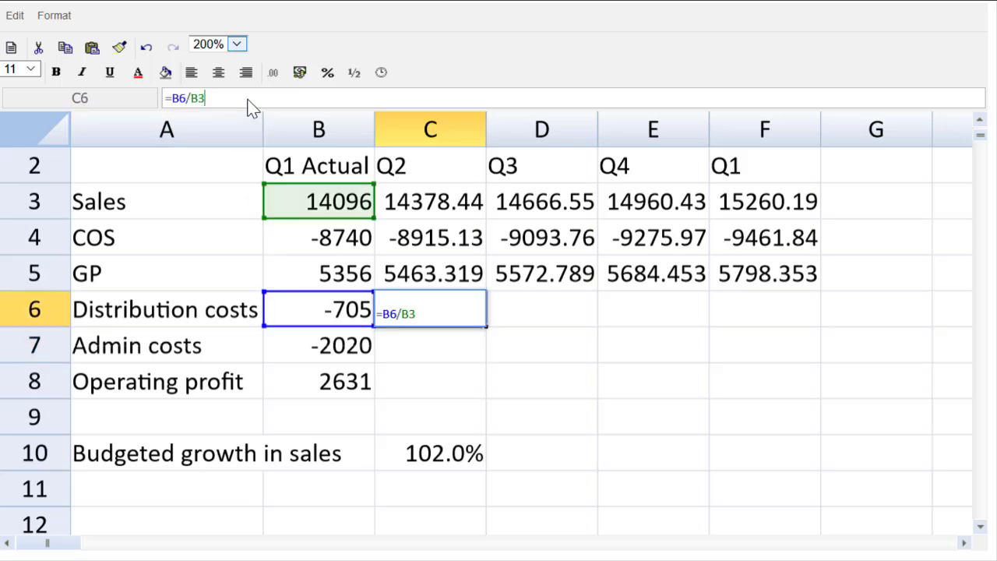
{"action": "type", "text": "*"}
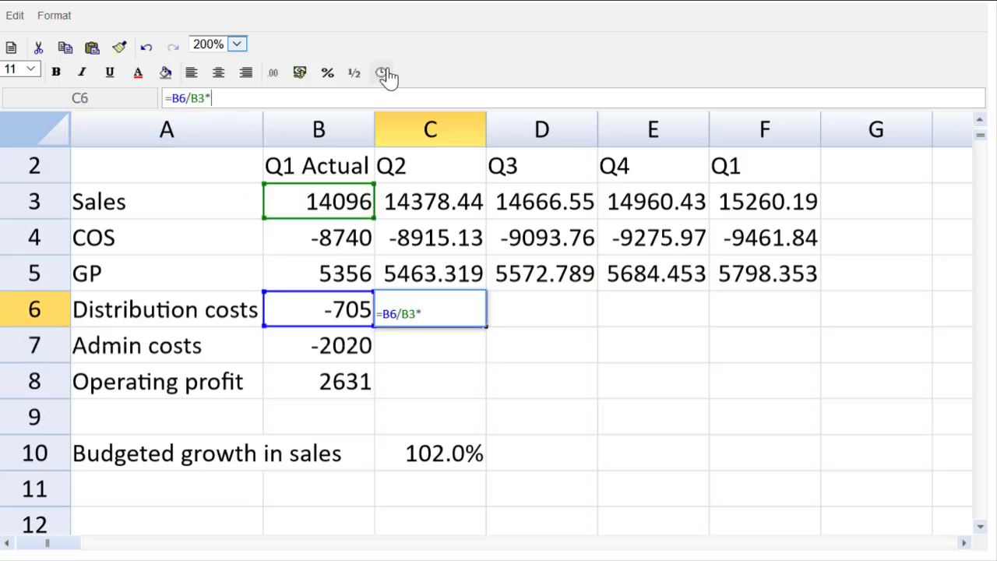
{"action": "left_click", "coordinate": [430, 204]}
{"action": "key", "text": "Return"}
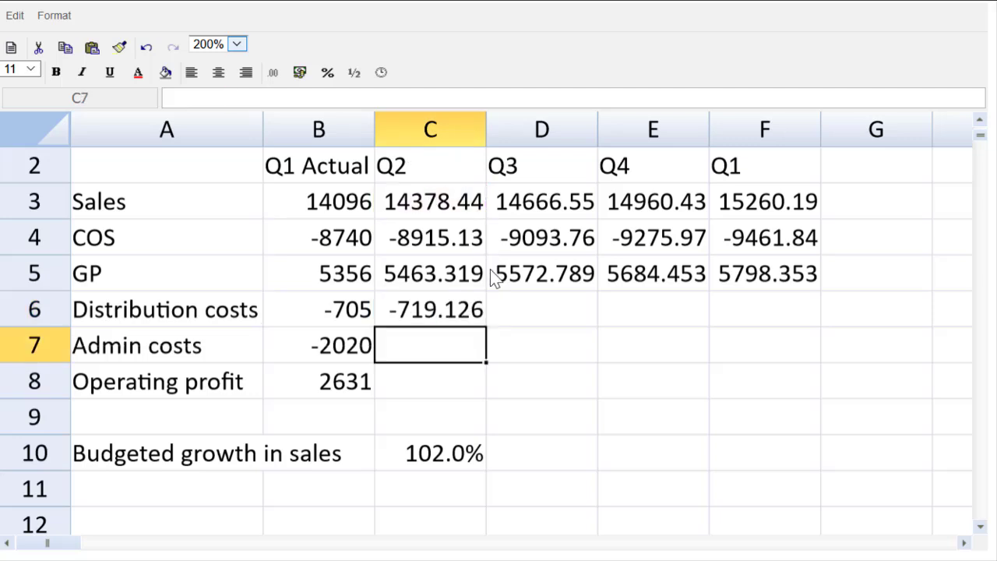
{"action": "left_click", "coordinate": [469, 310]}
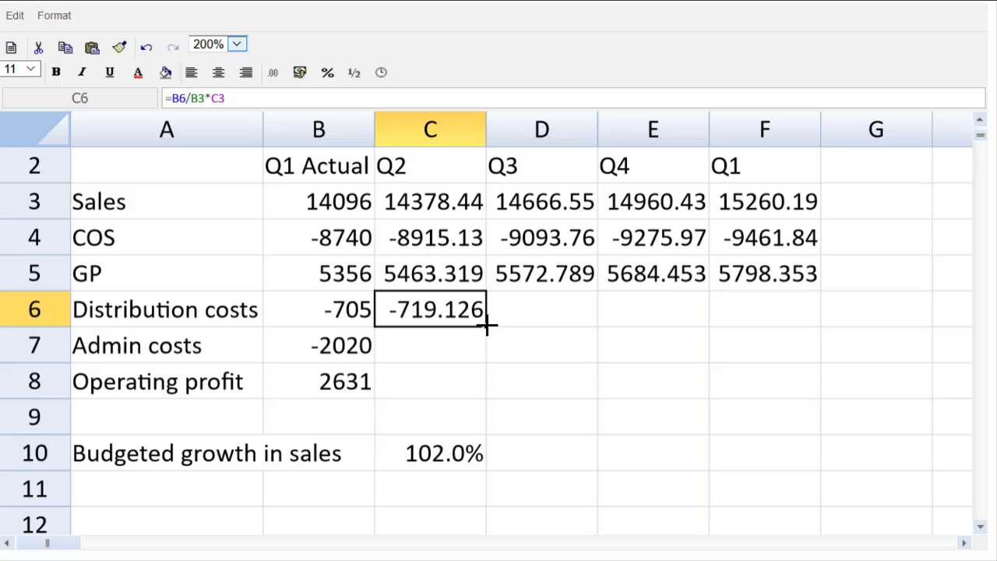
{"action": "left_click_drag", "start_coordinate": [485, 325], "coordinate": [774, 354]}
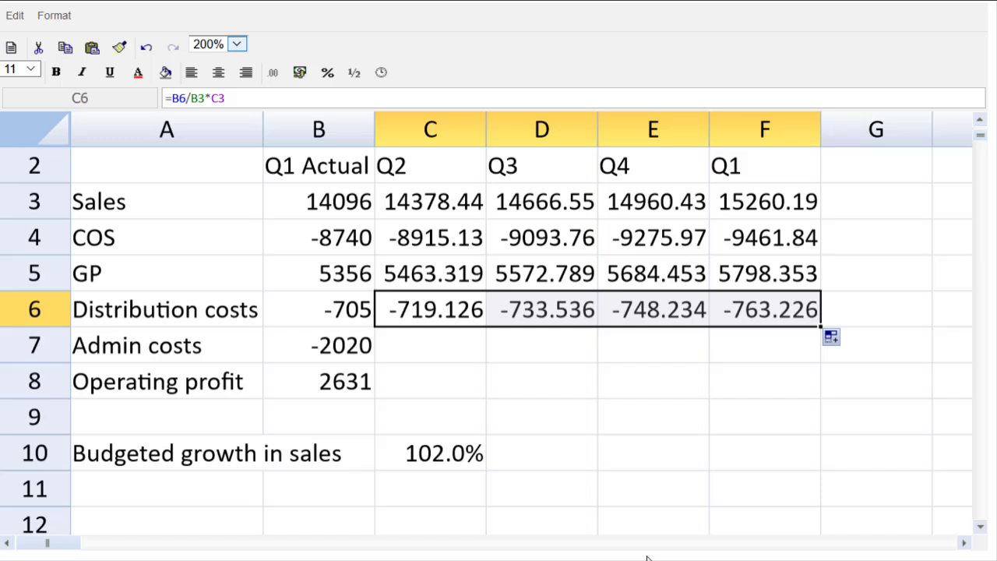
Copy the -2020 admin cost across to F7, then fill =SUM(C5:C7) operating profit across C8:F8
{"action": "left_click", "coordinate": [329, 358]}
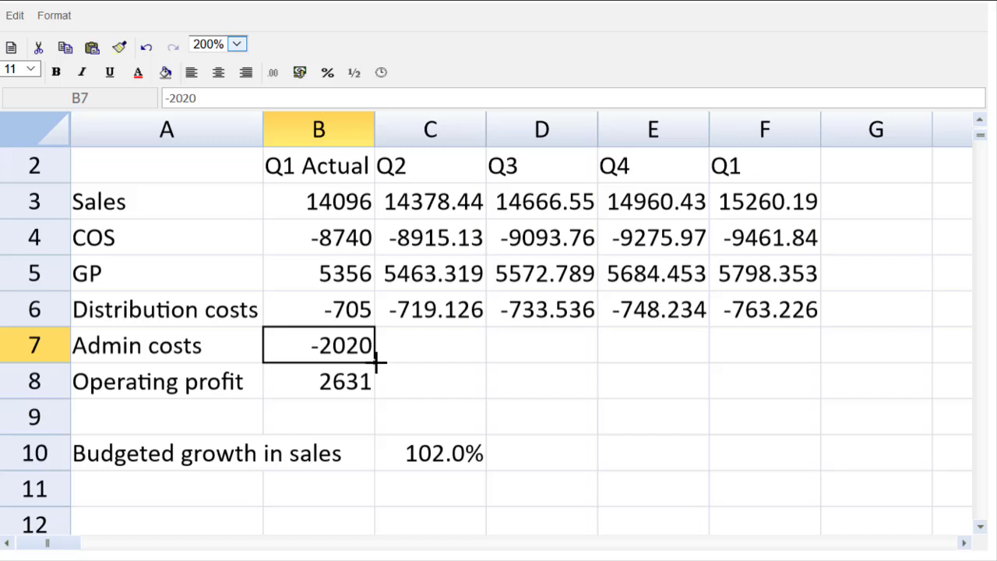
{"action": "left_click_drag", "start_coordinate": [377, 360], "coordinate": [752, 369]}
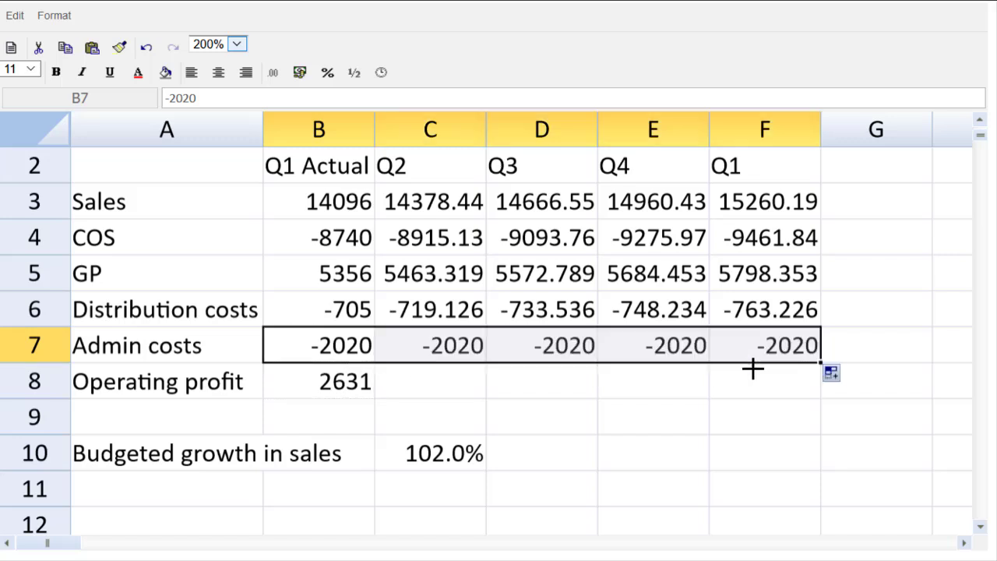
{"action": "left_click", "coordinate": [458, 386]}
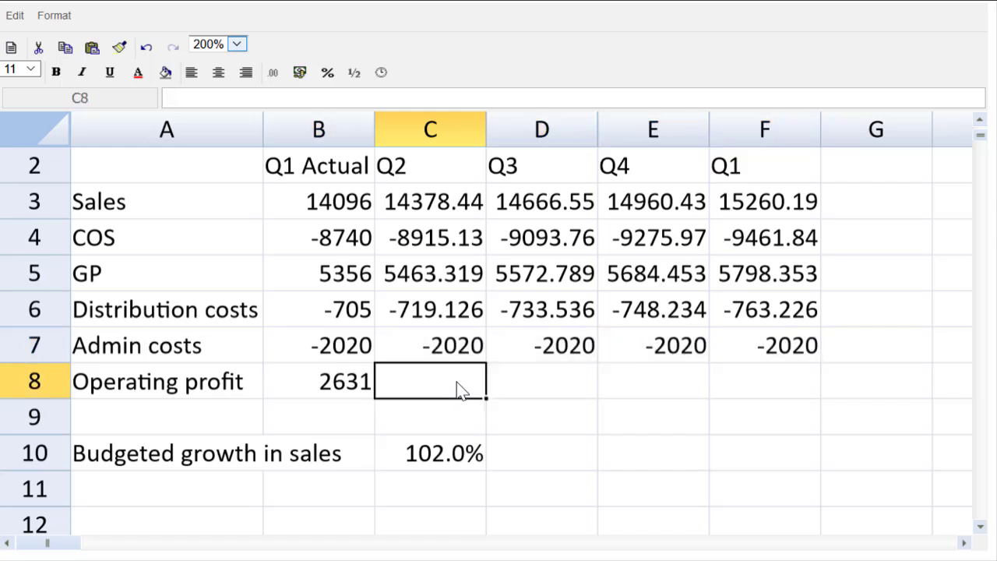
{"action": "type", "text": "=sum"}
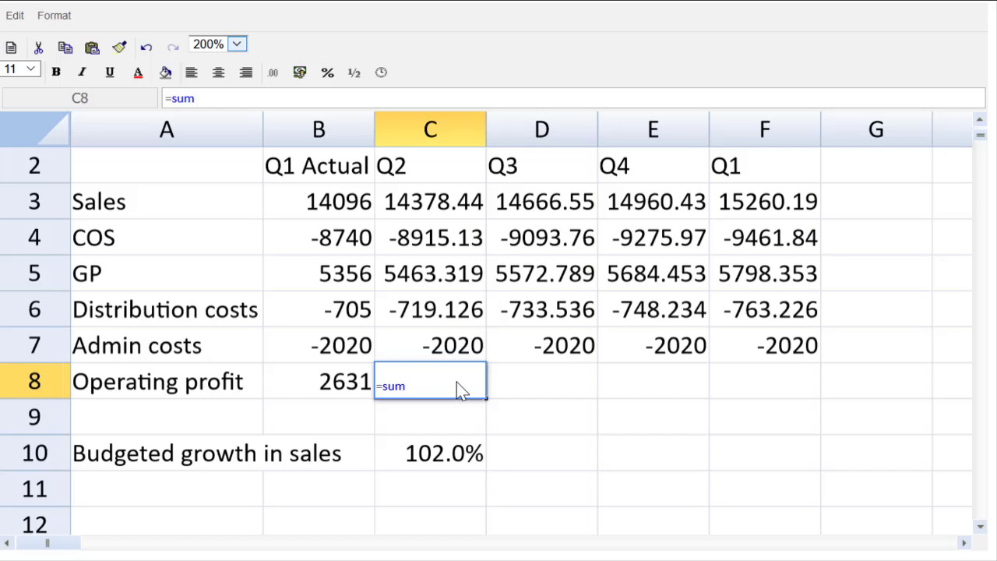
{"action": "type", "text": "("}
{"action": "left_click", "coordinate": [428, 280]}
{"action": "left_click_drag", "start_coordinate": [428, 292], "coordinate": [431, 345]}
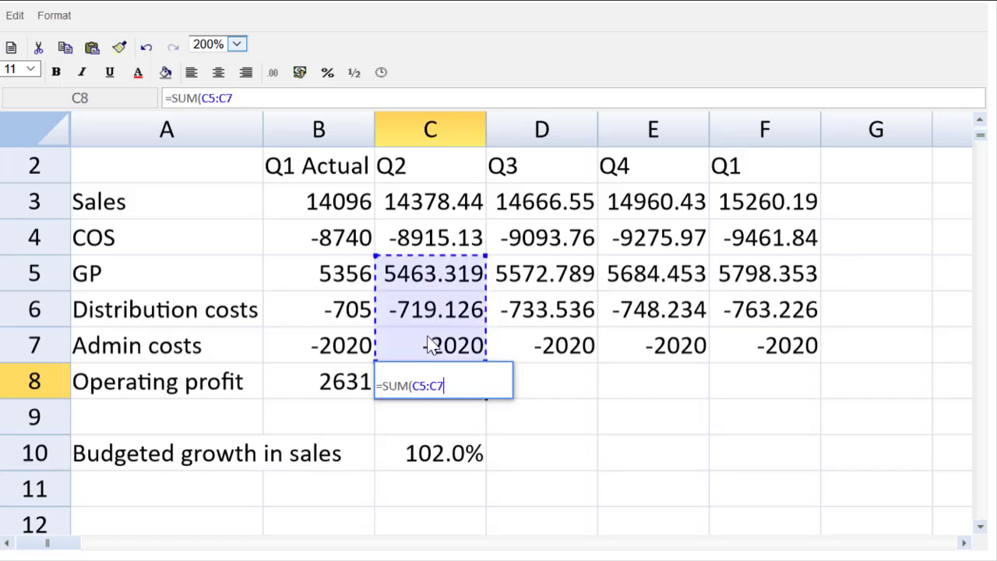
{"action": "key", "text": "Return"}
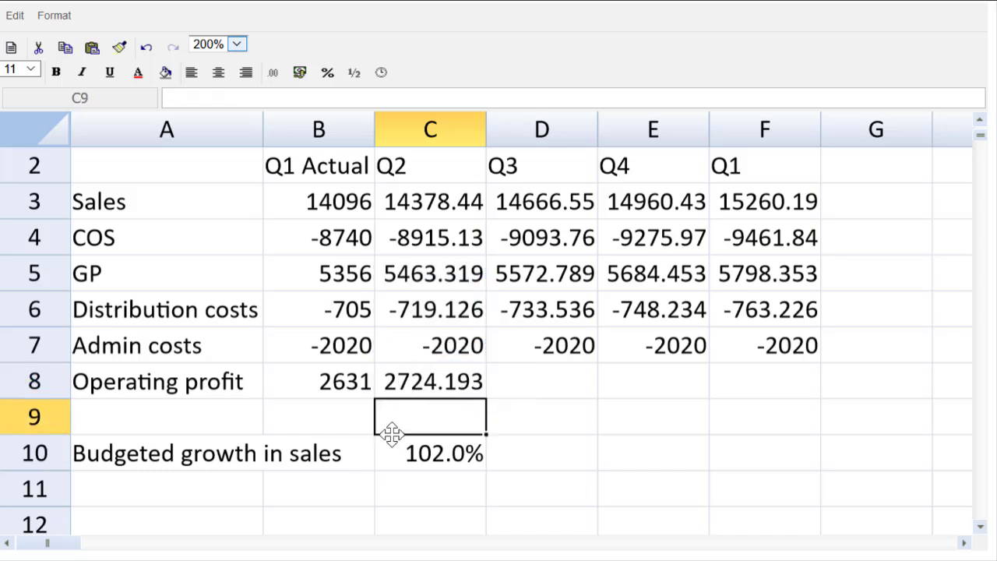
{"action": "left_click", "coordinate": [415, 393]}
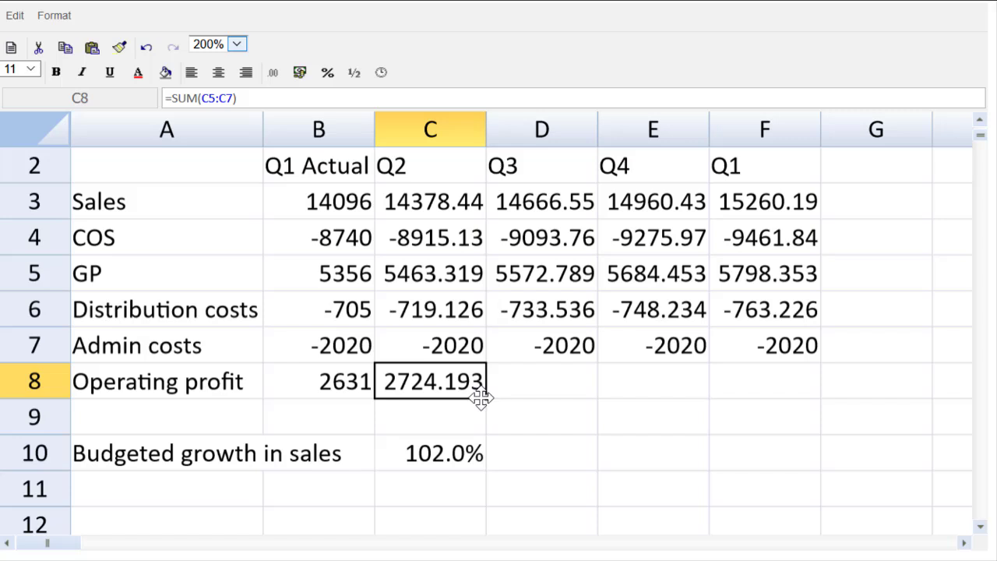
{"action": "left_click_drag", "start_coordinate": [486, 398], "coordinate": [740, 399]}
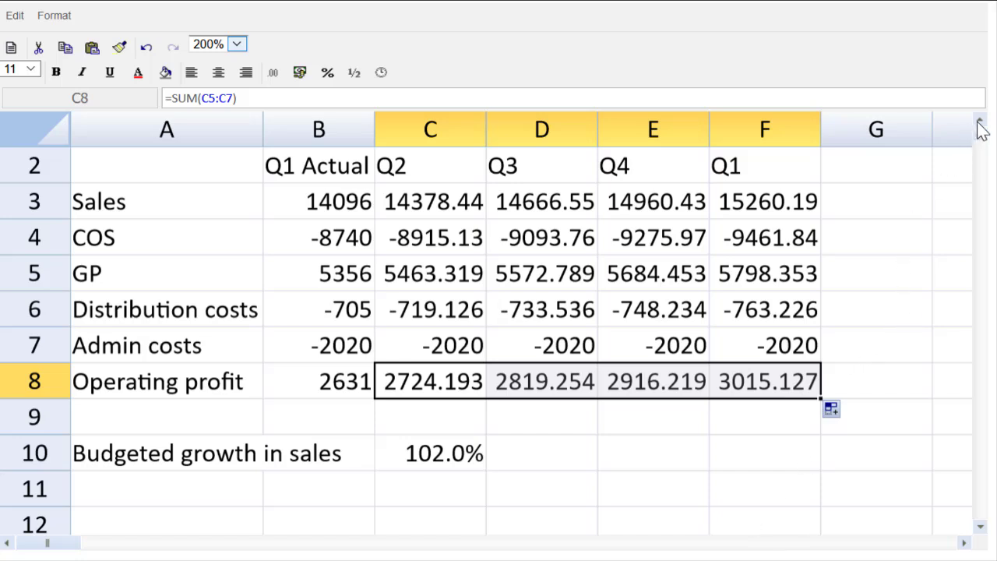
{"action": "left_click_drag", "start_coordinate": [981, 140], "coordinate": [977, 127]}
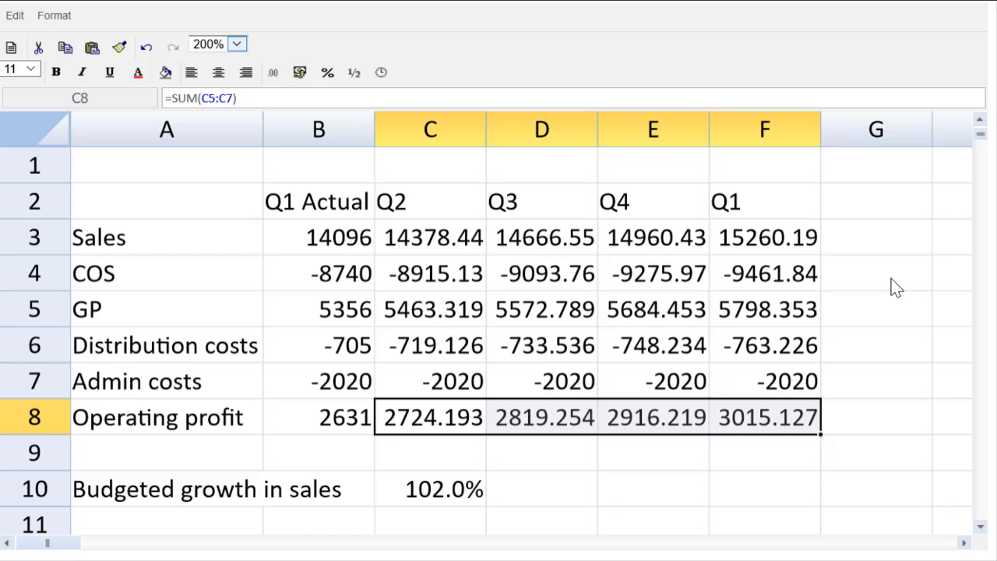
Apply the #,##0 number format to the budget figures in B3:F8
{"action": "left_click", "coordinate": [312, 243]}
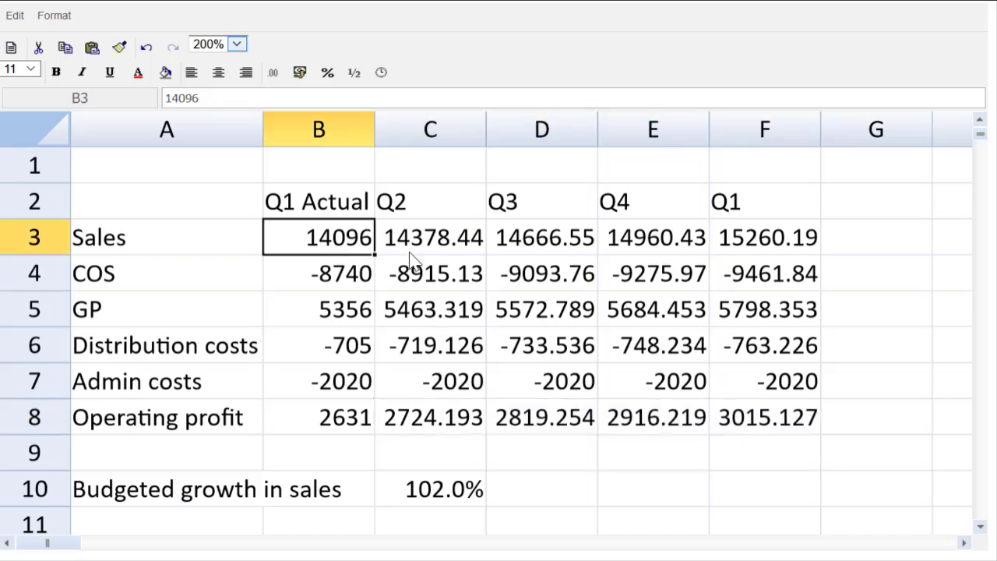
{"action": "left_click_drag", "start_coordinate": [413, 260], "coordinate": [756, 414]}
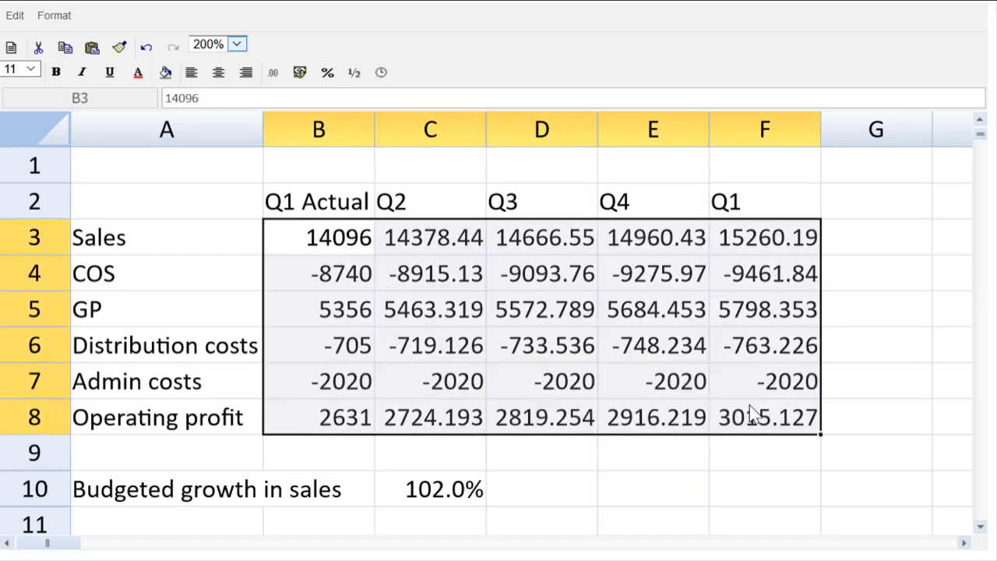
{"action": "left_click", "coordinate": [273, 73]}
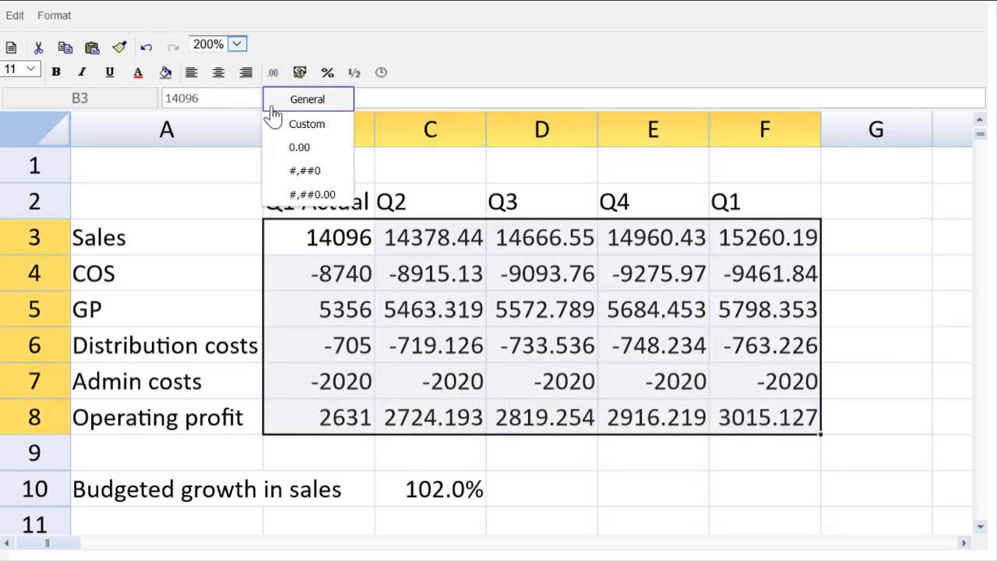
{"action": "left_click", "coordinate": [306, 170]}
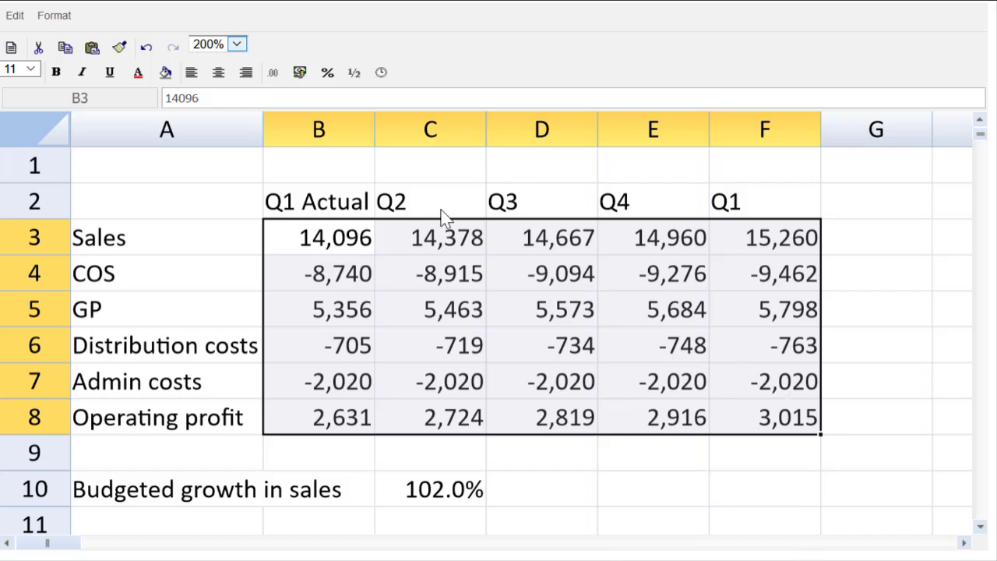
Enter '$000 in B1 so the units heading stays text instead of showing $0
{"action": "left_click", "coordinate": [333, 171]}
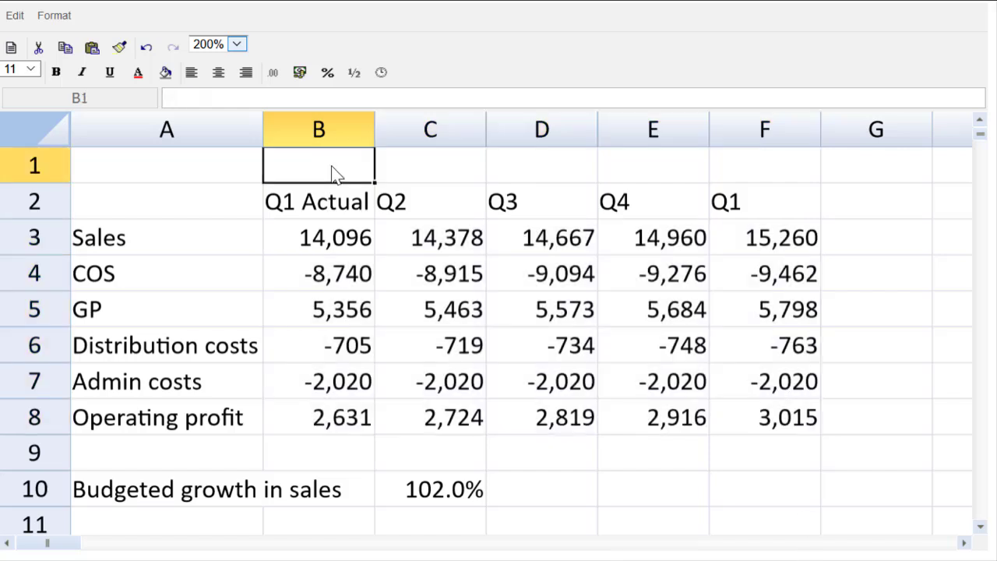
{"action": "type", "text": "$"}
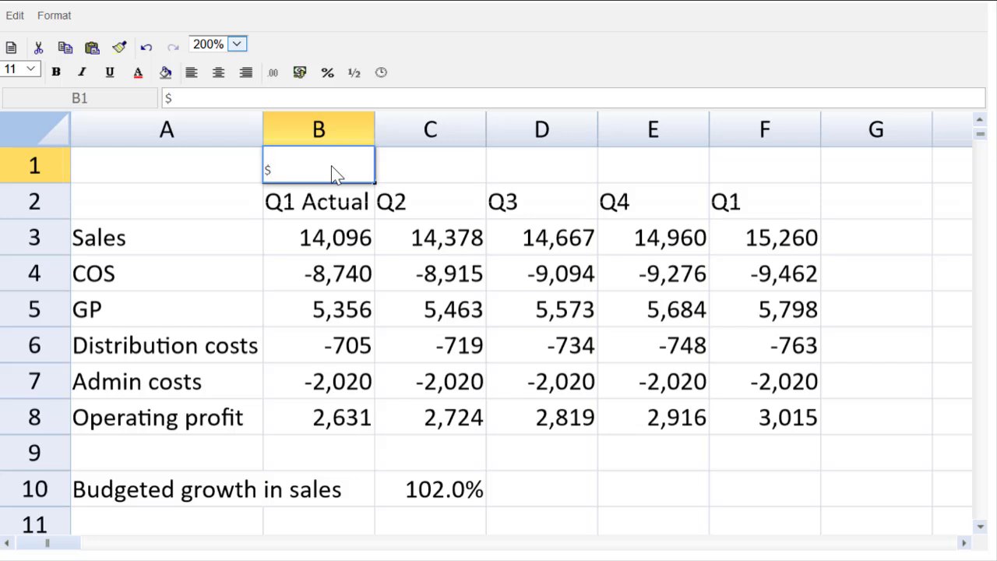
{"action": "type", "text": "000"}
{"action": "key", "text": "Return"}
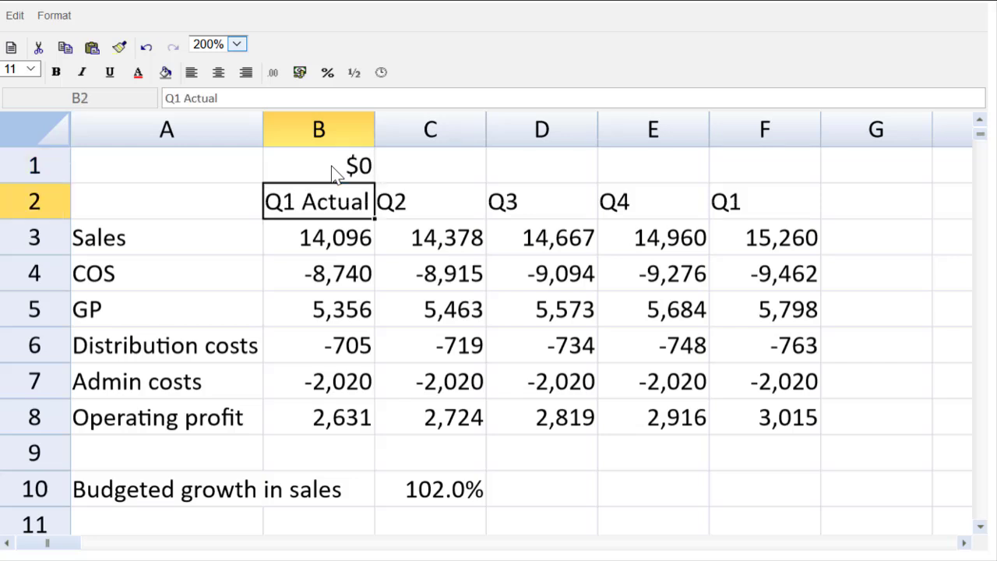
{"action": "left_click", "coordinate": [333, 171]}
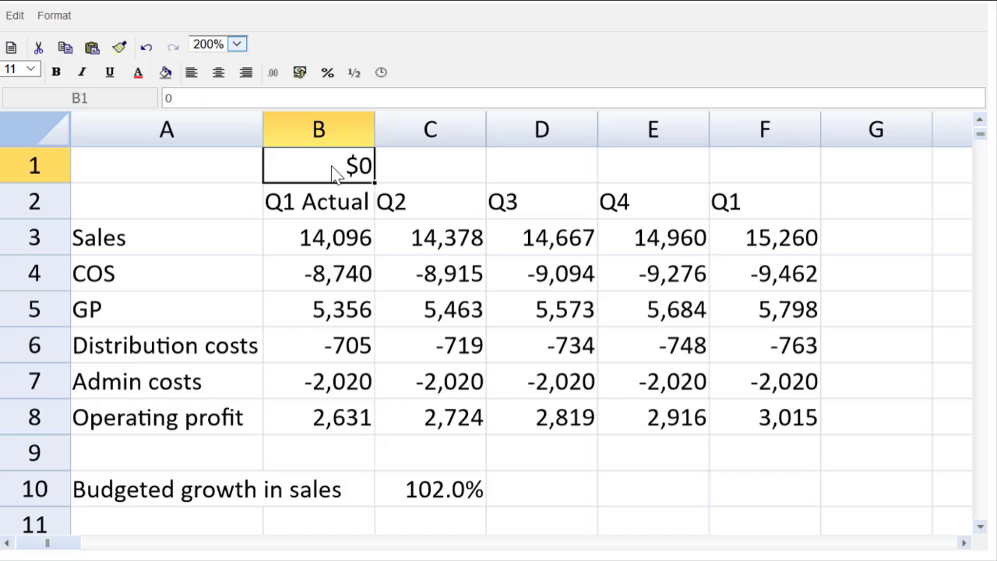
{"action": "type", "text": "'"}
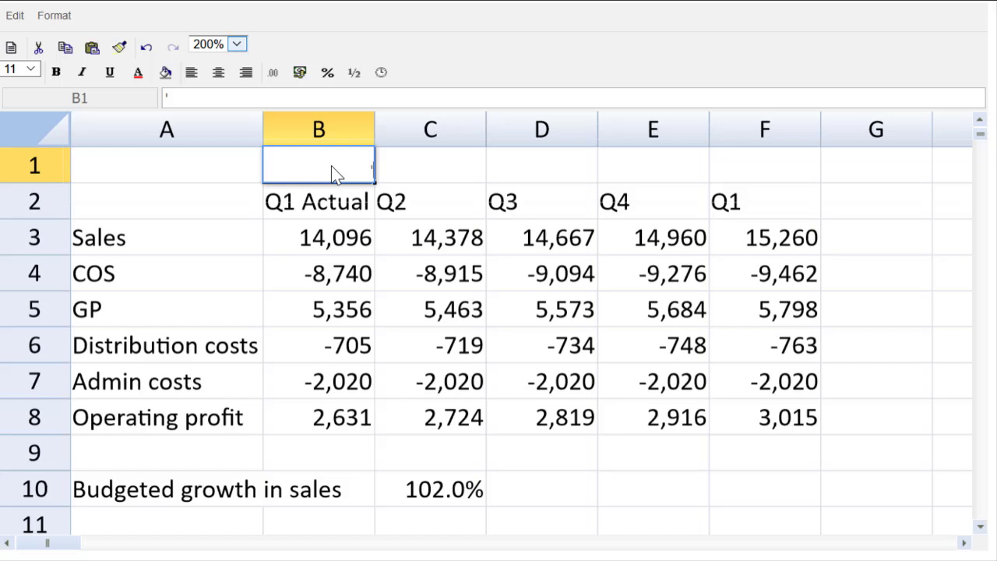
{"action": "type", "text": "$000"}
{"action": "key", "text": "Return"}
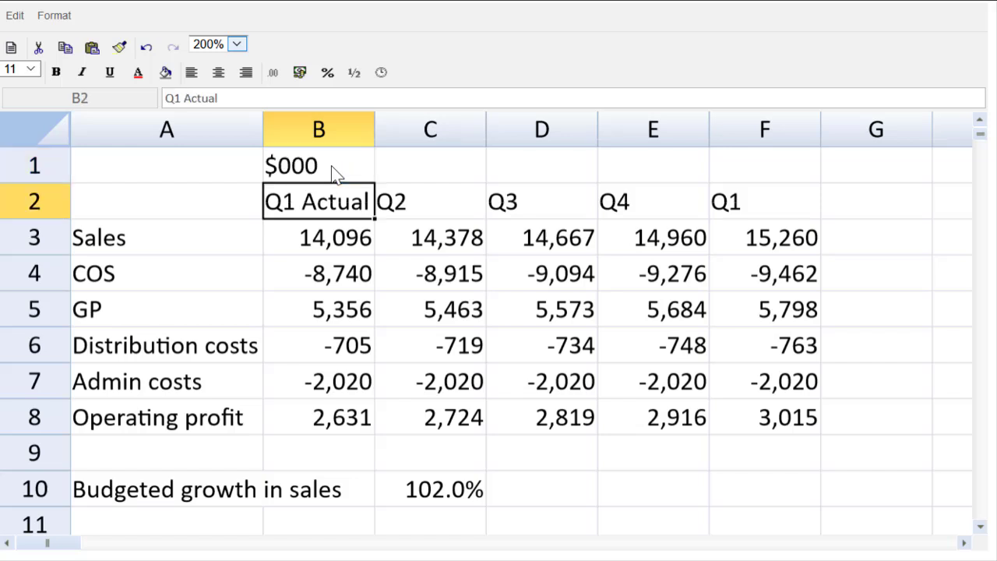